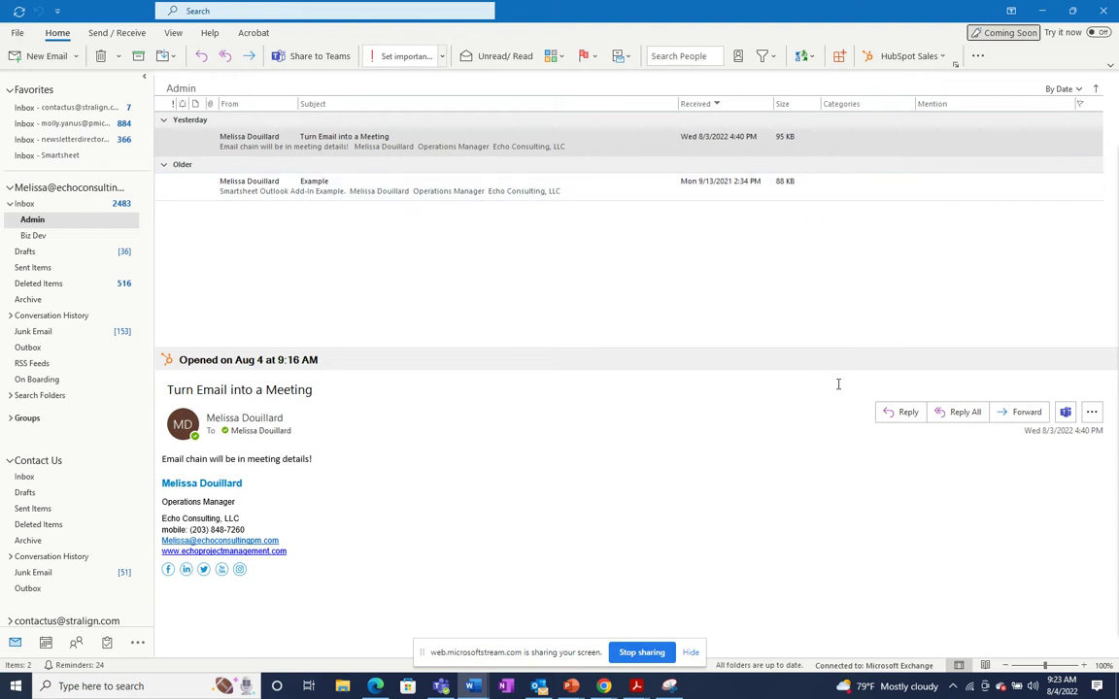
- Turn the message into a new meeting draft with a Microsoft Teams Meeting location
{"action": "left_click", "coordinate": [1092, 413]}
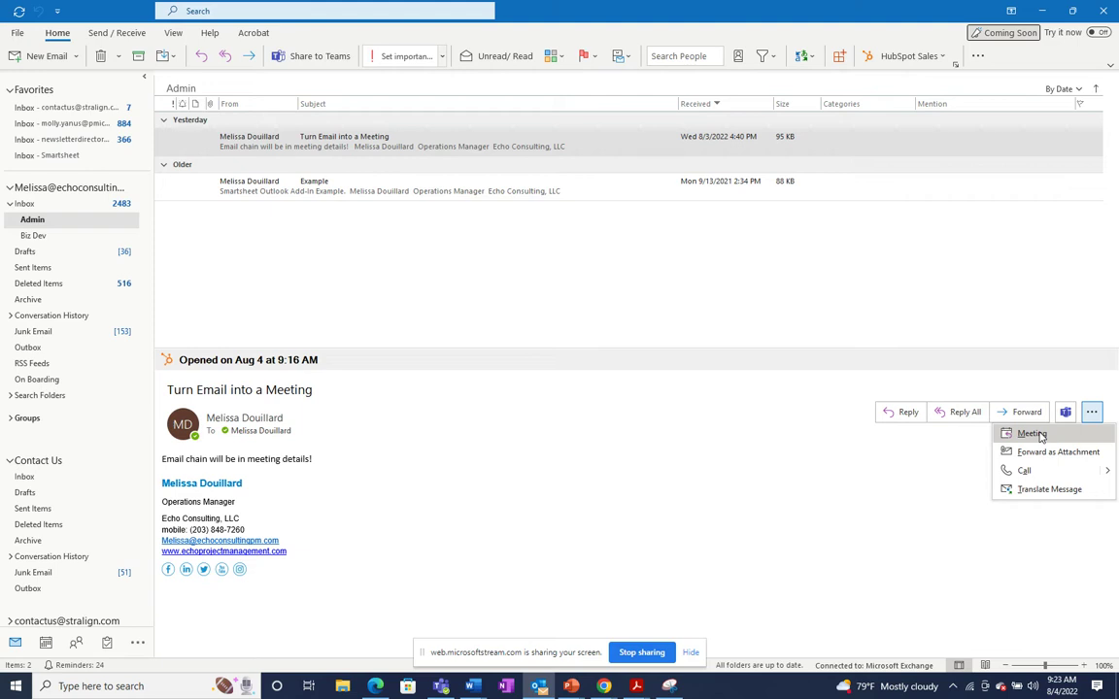
{"action": "left_click", "coordinate": [1034, 434]}
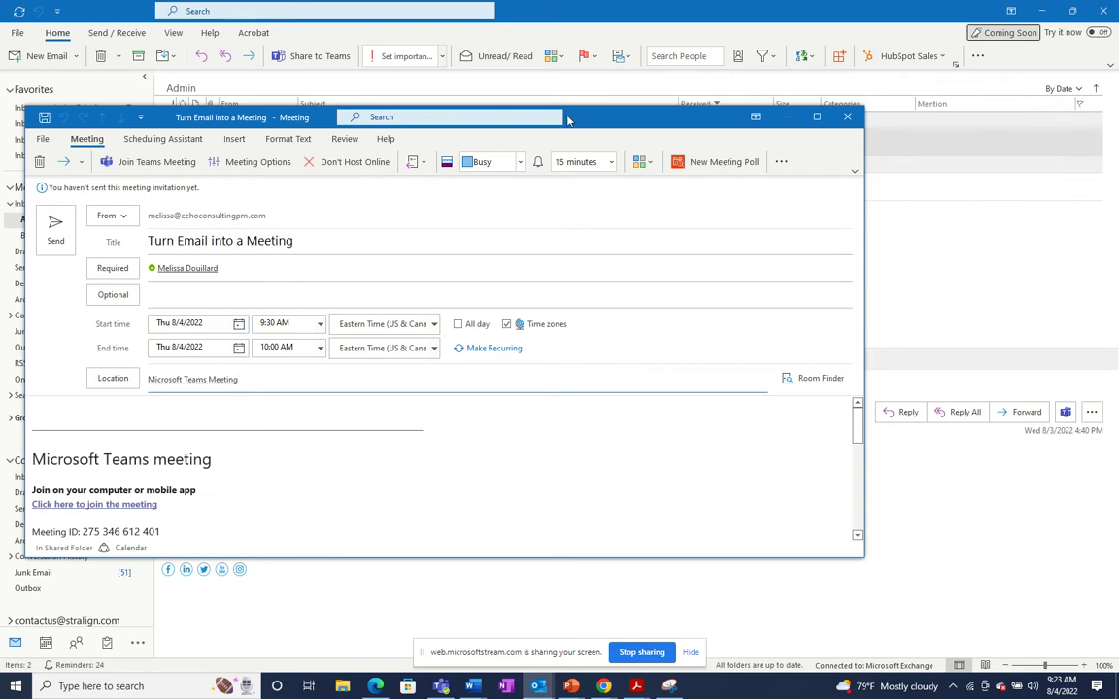
{"action": "left_click_drag", "start_coordinate": [588, 118], "coordinate": [728, 109]}
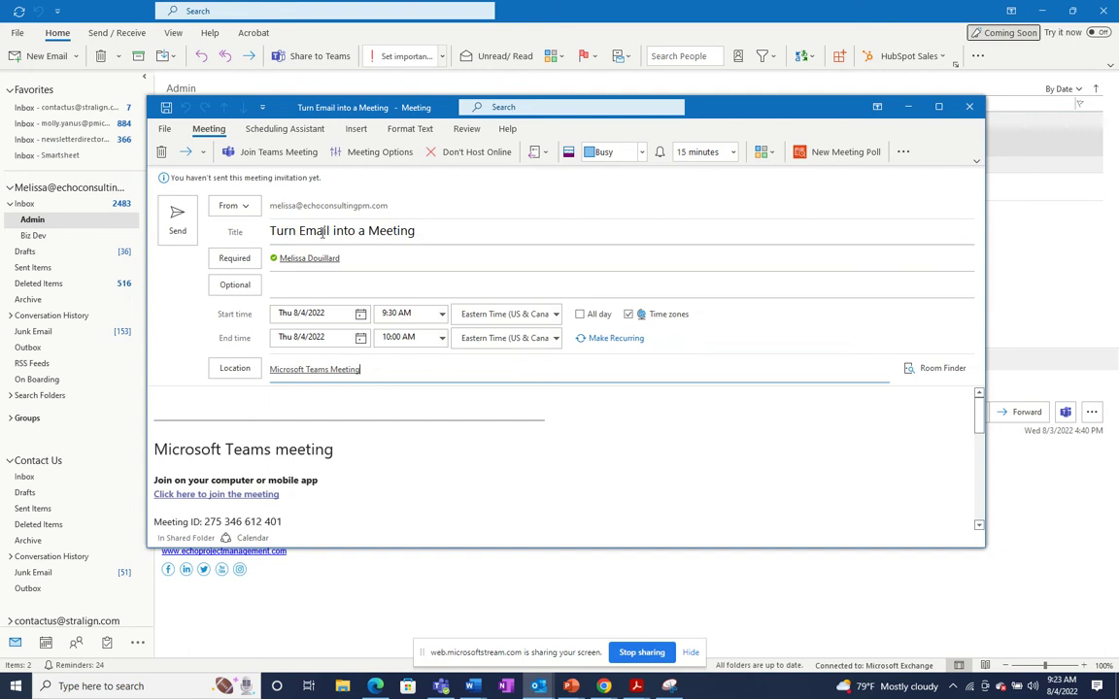
{"action": "left_click", "coordinate": [455, 366]}
- Scroll through the meeting draft, then close it without saving
{"action": "scroll", "coordinate": [397, 454], "scroll_direction": "down", "scroll_amount": 1}
{"action": "scroll", "coordinate": [397, 453], "scroll_direction": "down", "scroll_amount": 3}
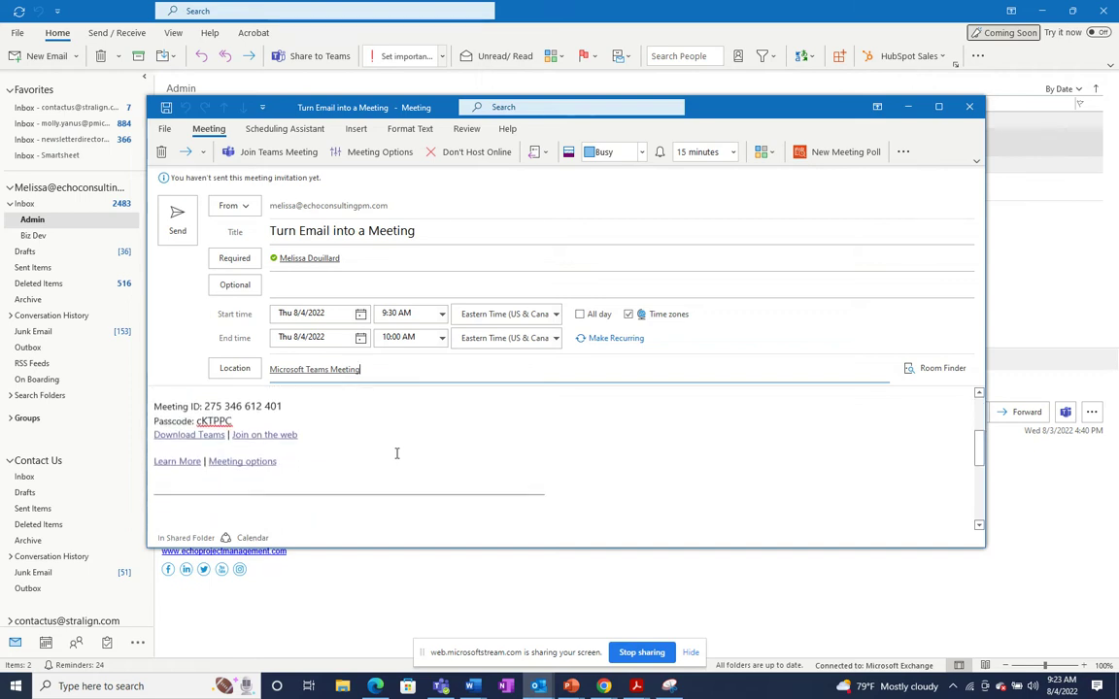
{"action": "scroll", "coordinate": [398, 453], "scroll_direction": "down", "scroll_amount": 5}
{"action": "scroll", "coordinate": [397, 454], "scroll_direction": "down", "scroll_amount": 5}
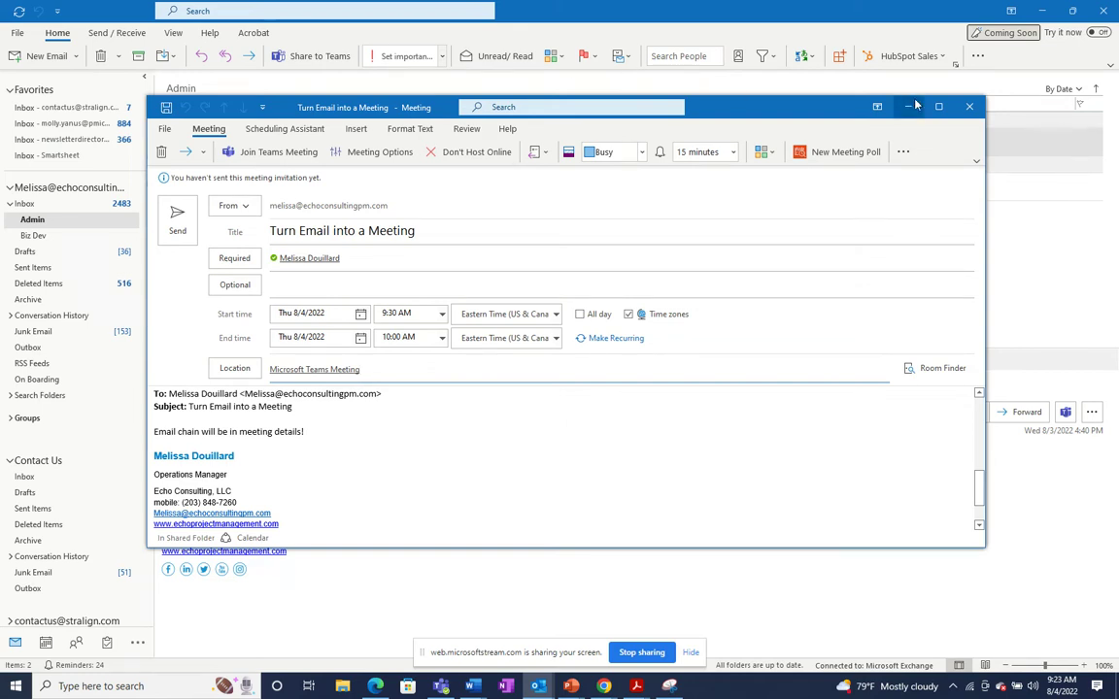
{"action": "left_click", "coordinate": [968, 106]}
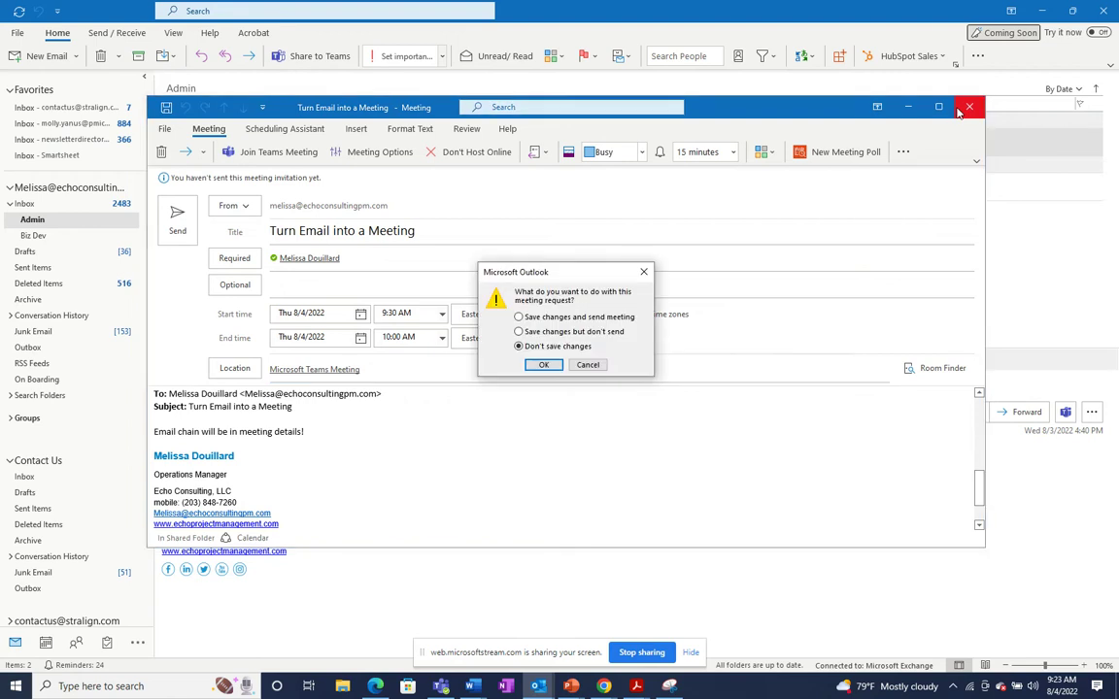
{"action": "left_click", "coordinate": [546, 365]}
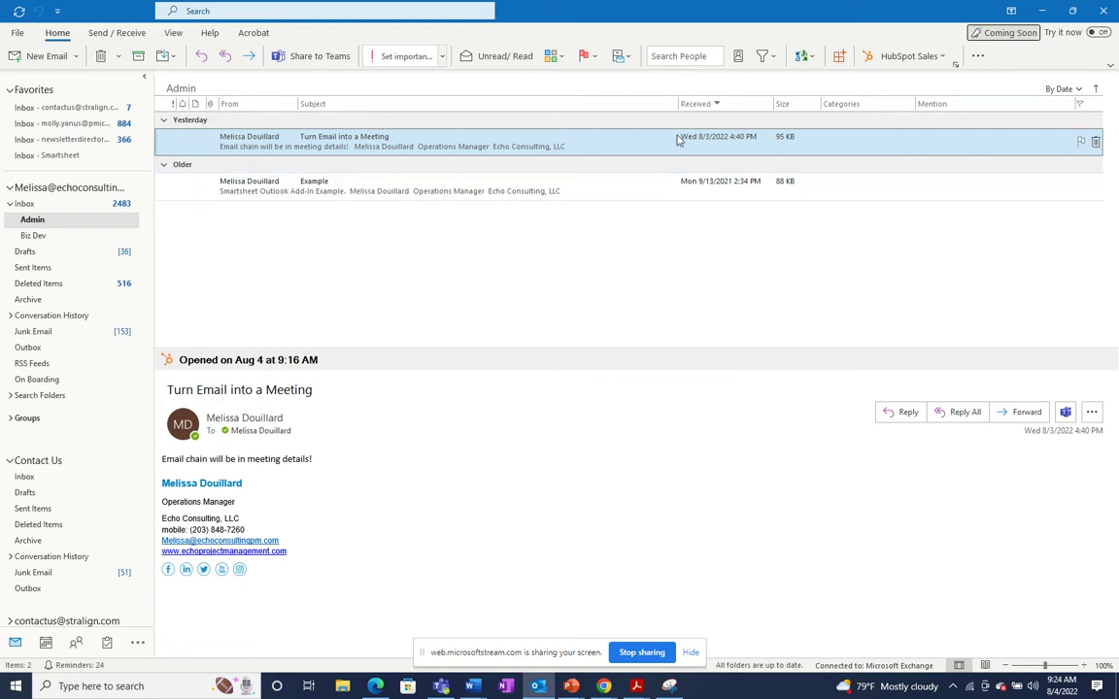
- Share the message to Teams, choosing the Echo team's General channel
{"action": "left_click", "coordinate": [1065, 414]}
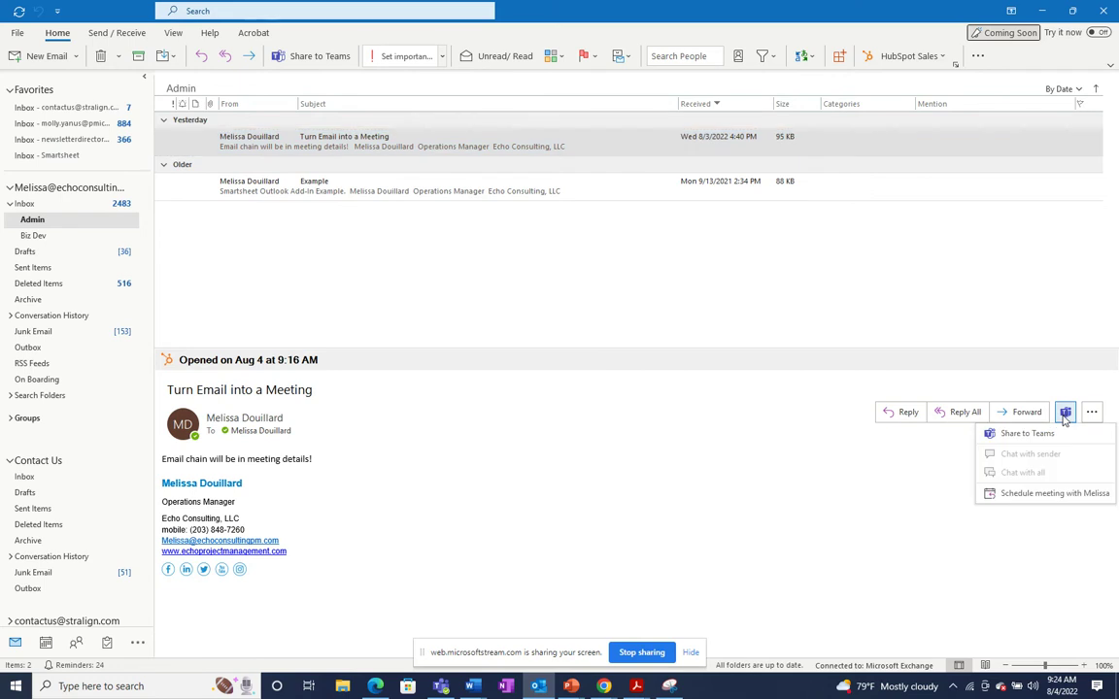
{"action": "left_click", "coordinate": [1025, 434]}
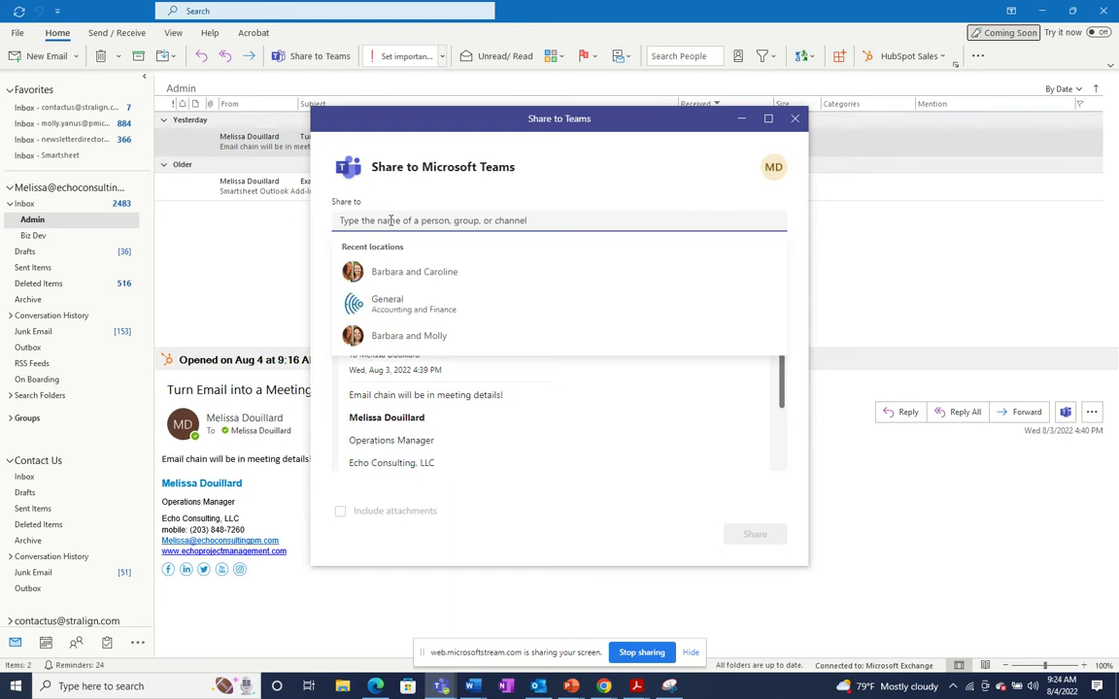
{"action": "type", "text": "echo"}
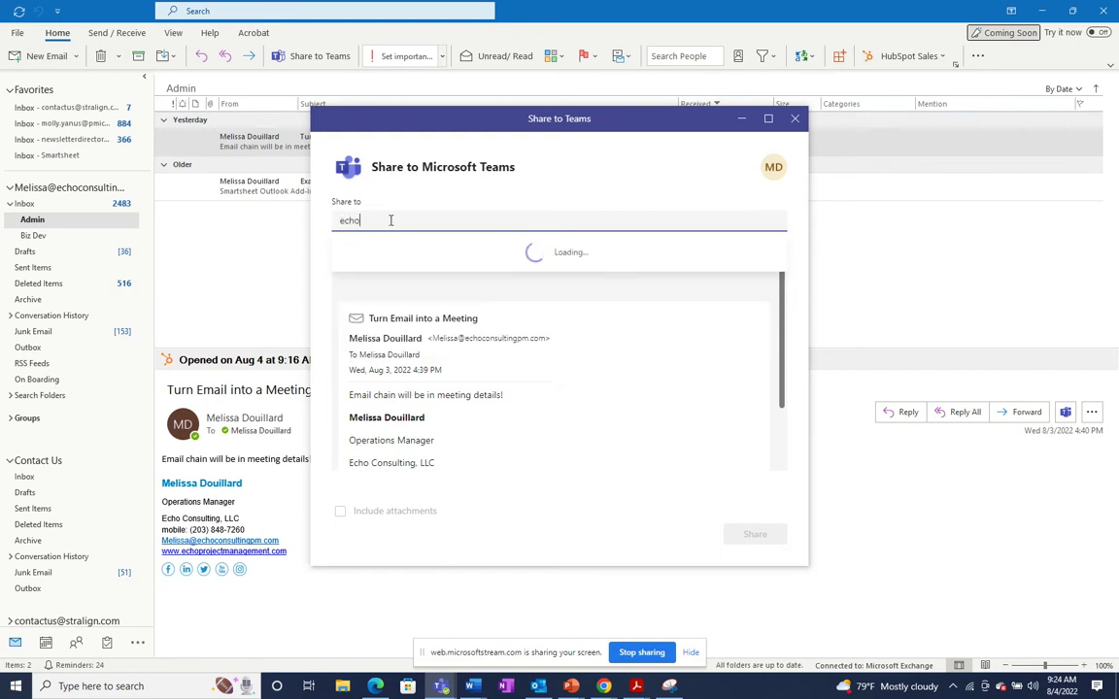
{"action": "scroll", "coordinate": [443, 340], "scroll_direction": "down", "scroll_amount": 5}
{"action": "scroll", "coordinate": [442, 345], "scroll_direction": "down", "scroll_amount": 1}
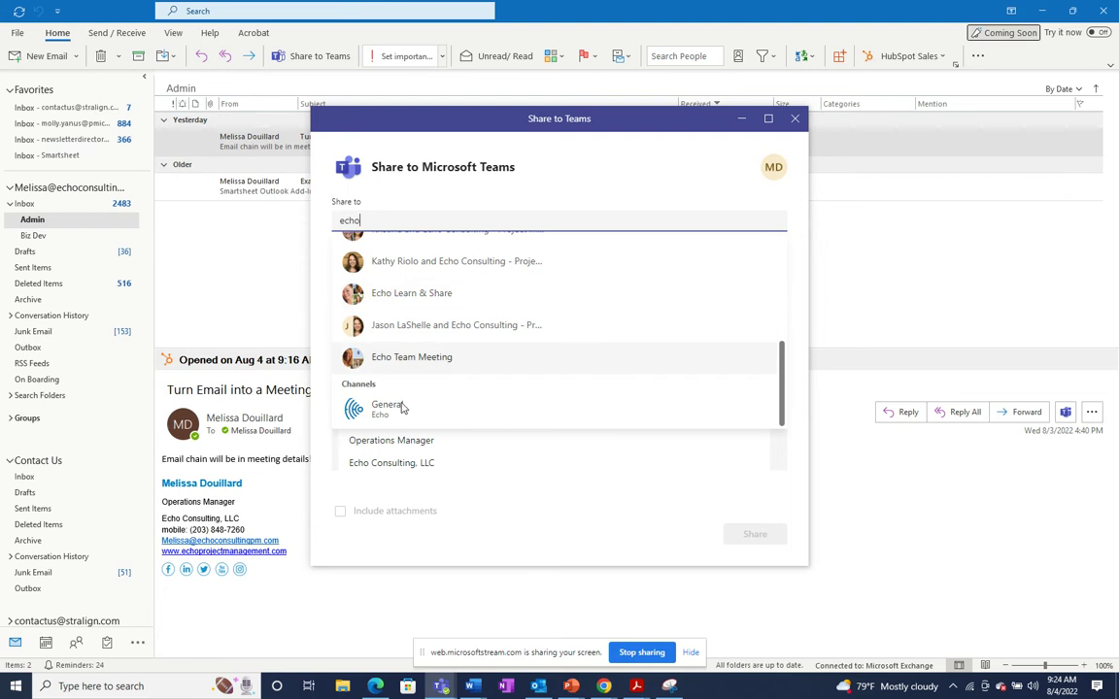
{"action": "left_click", "coordinate": [397, 418]}
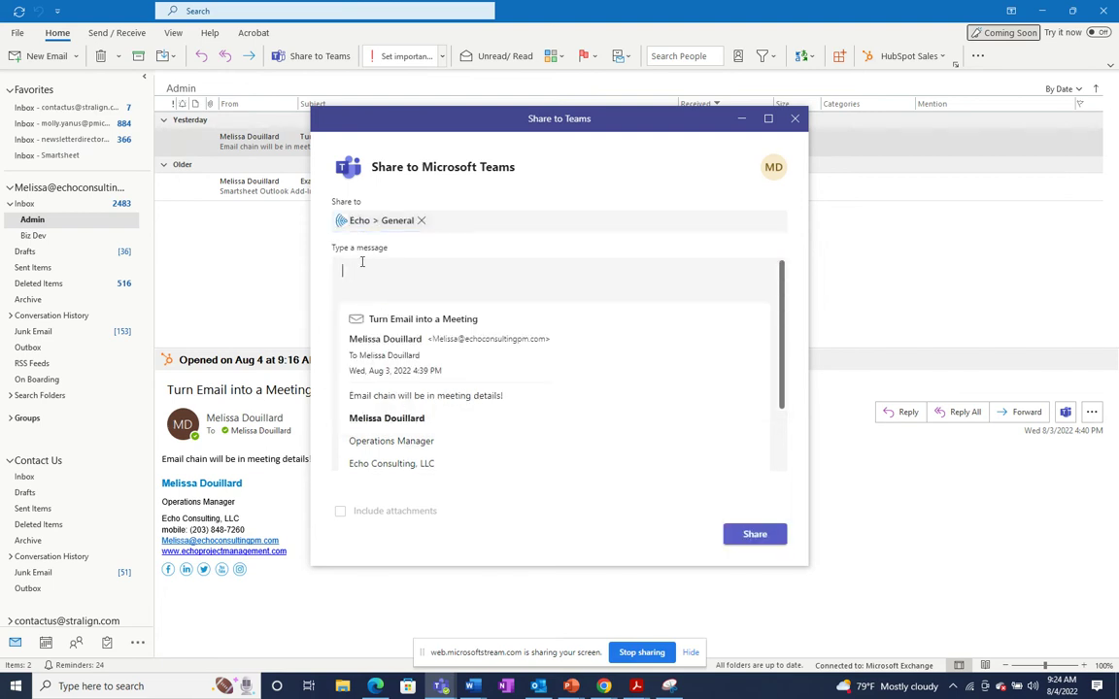
{"action": "left_click", "coordinate": [361, 261]}
{"action": "type", "text": "@echo"}
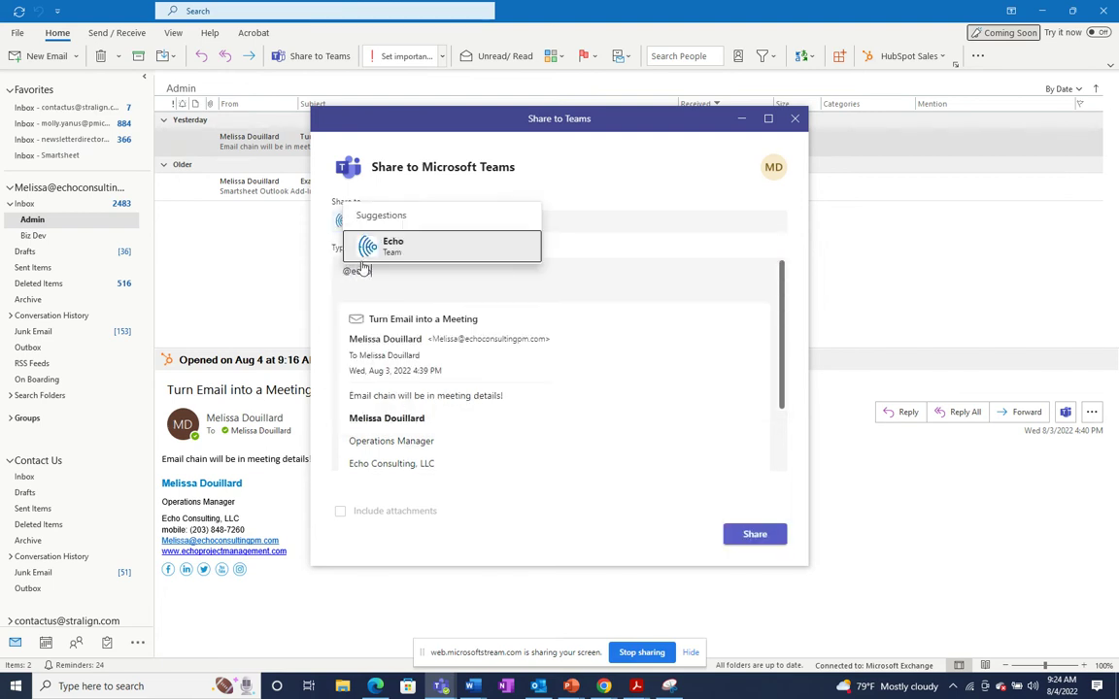
{"action": "left_click", "coordinate": [357, 256]}
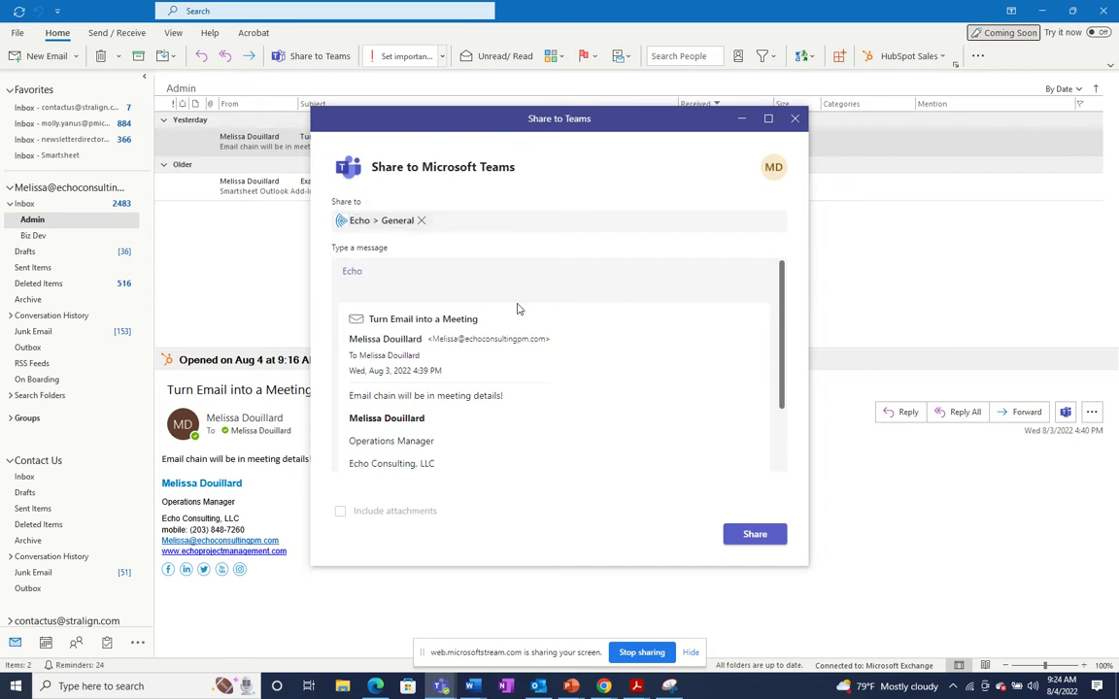
{"action": "type", "text": "P"}
{"action": "type", "text": "lease conti"}
{"action": "type", "text": "nue conversa"}
{"action": "type", "text": "tion here"}
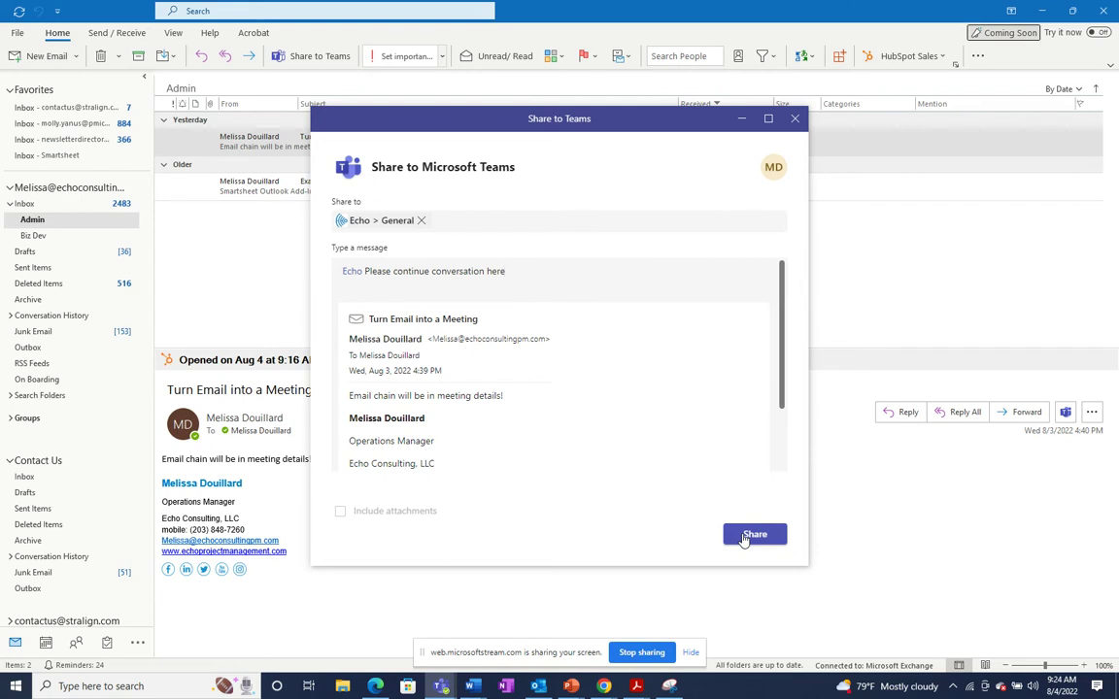
{"action": "left_click", "coordinate": [793, 118]}
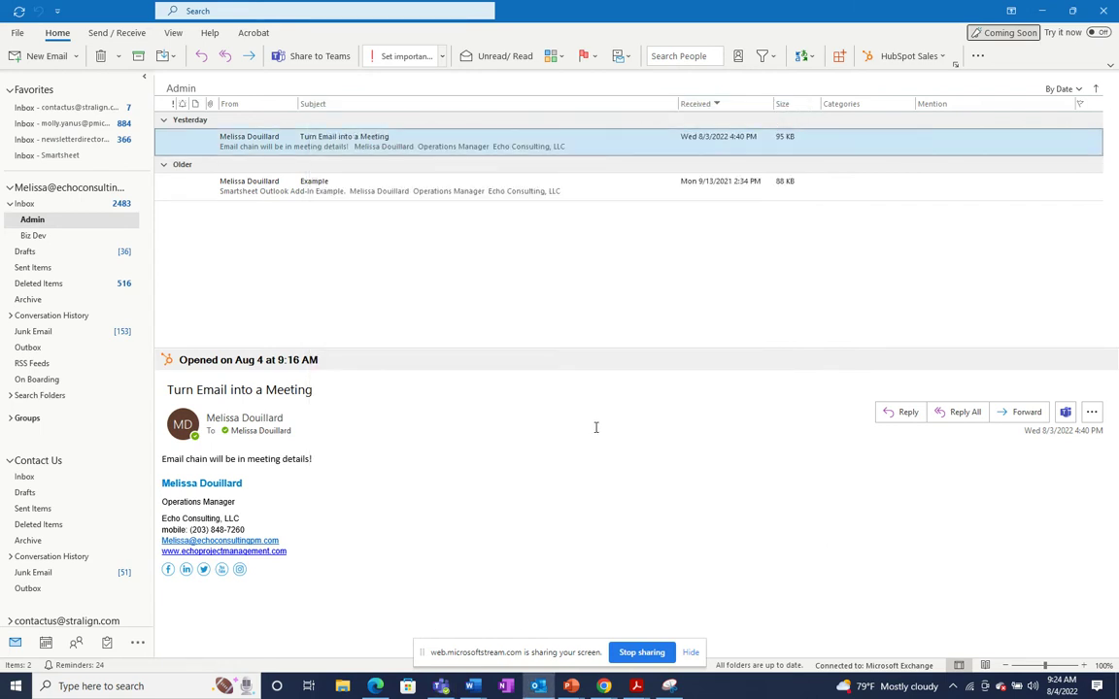
- Send the message to OneNote, filing it in the notebook's Quick Notes section
{"action": "left_click", "coordinate": [978, 56]}
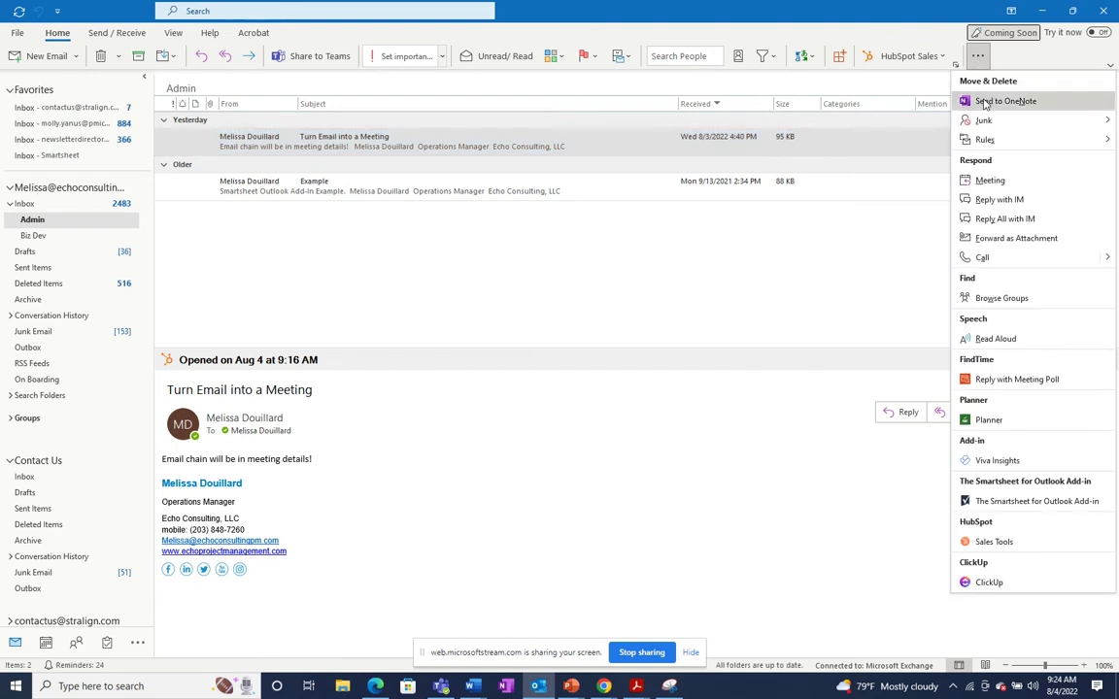
{"action": "left_click", "coordinate": [924, 215]}
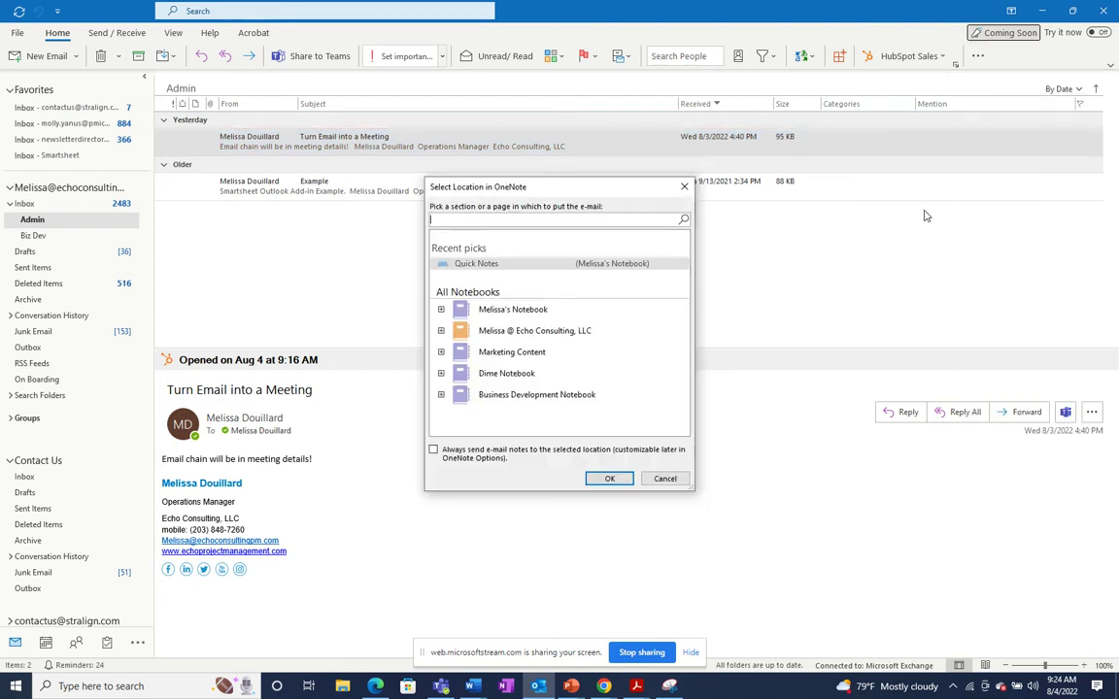
{"action": "left_click", "coordinate": [441, 310]}
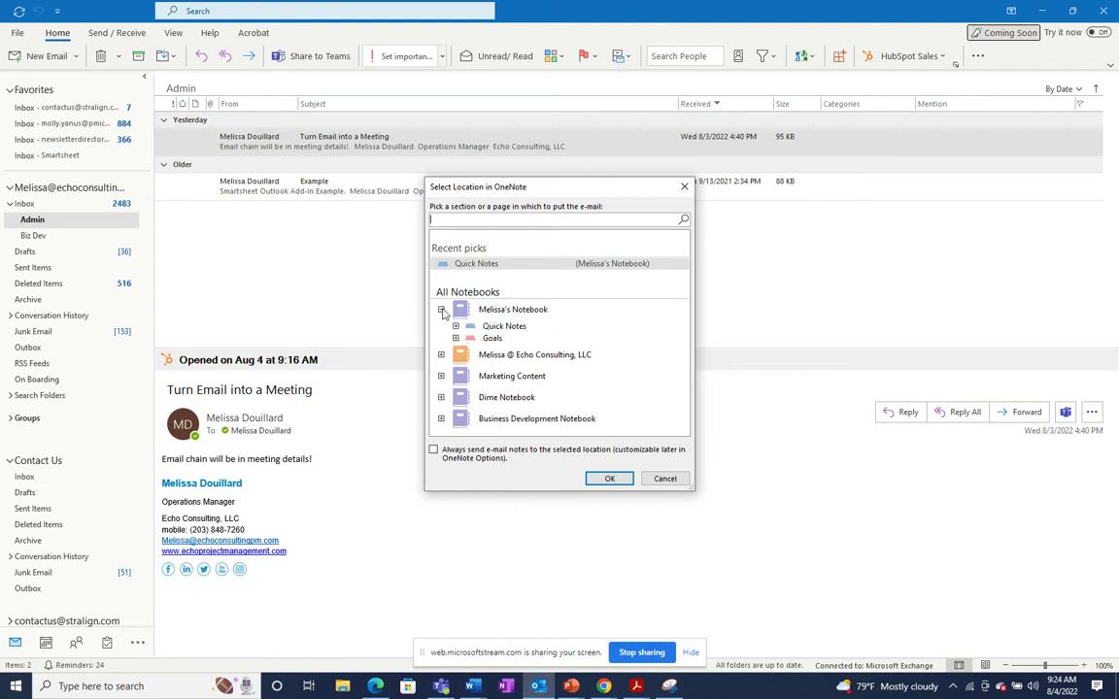
{"action": "left_click", "coordinate": [491, 328]}
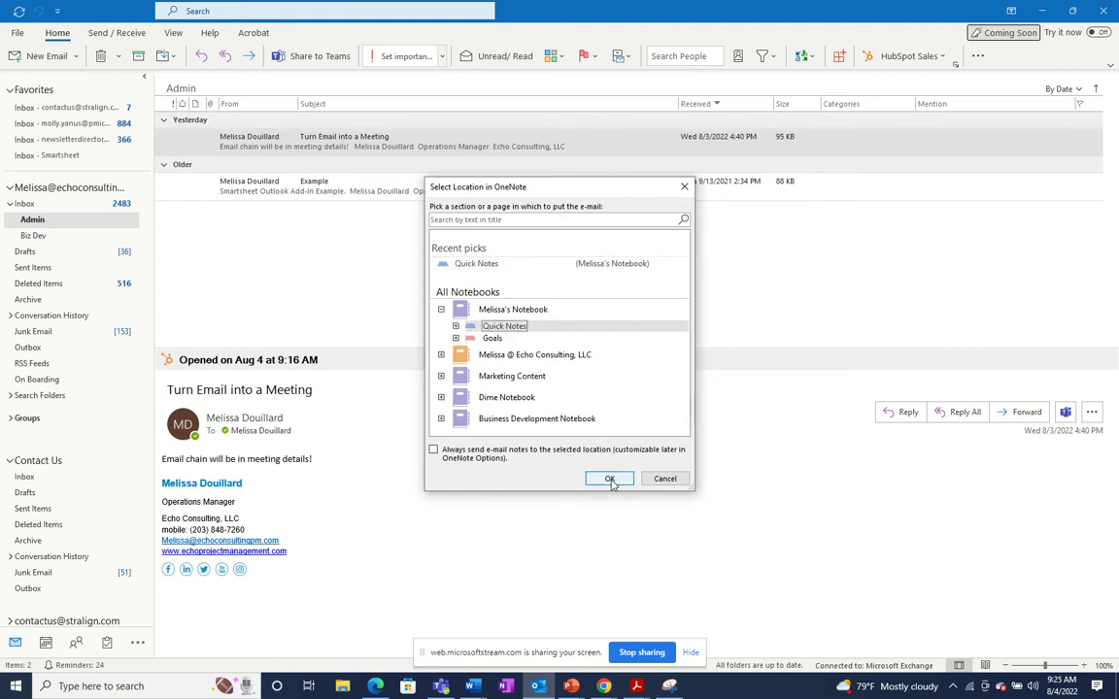
{"action": "left_click", "coordinate": [609, 479]}
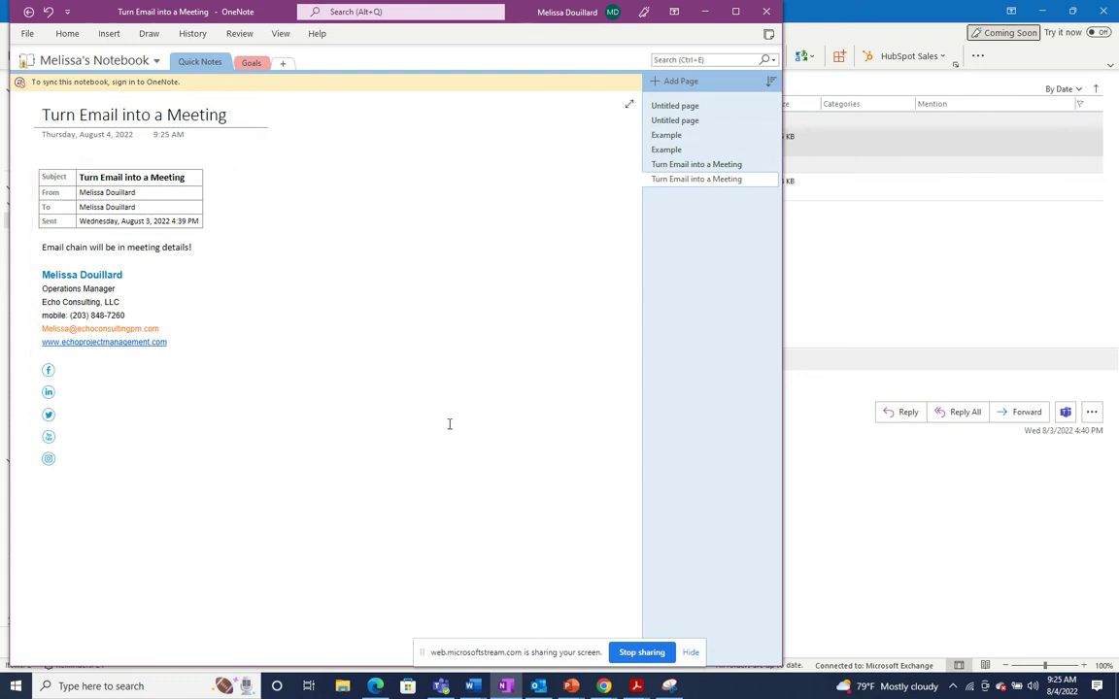
- Close OneNote to return to the Outlook inbox
{"action": "left_click", "coordinate": [769, 10]}
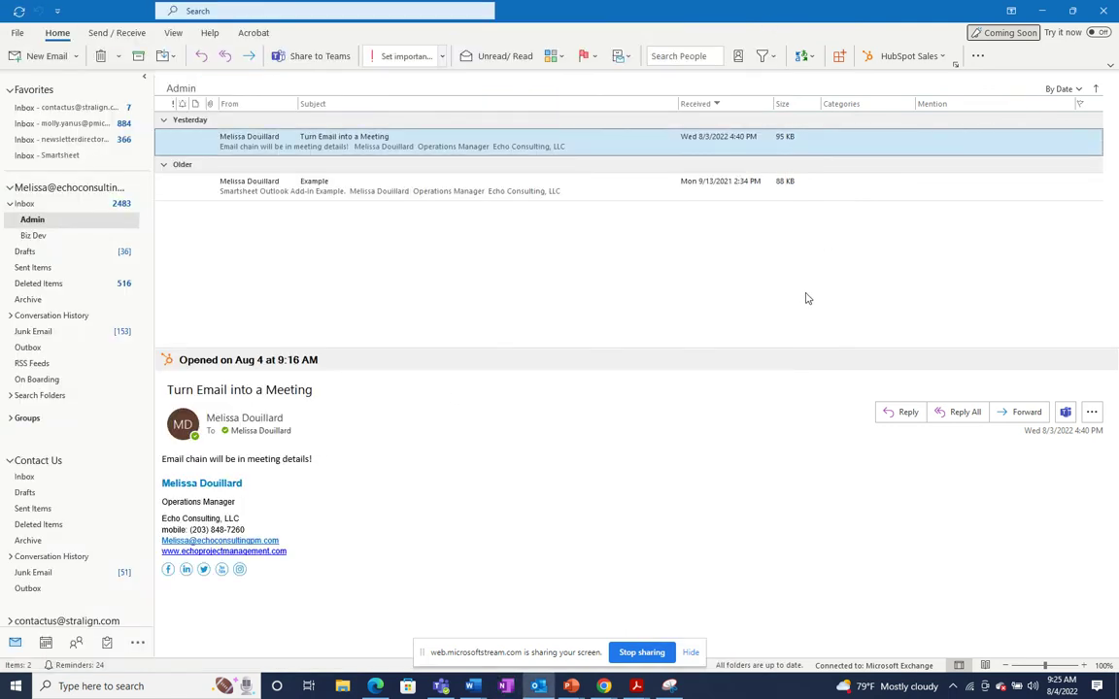
{"action": "left_click", "coordinate": [939, 414]}
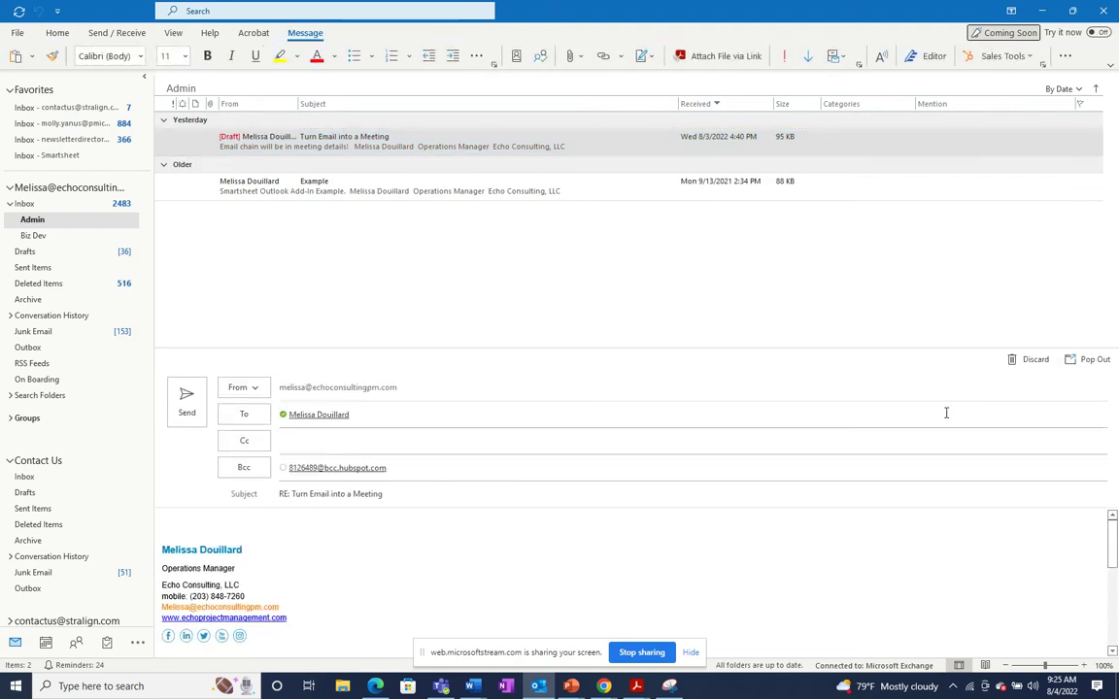
{"action": "left_click", "coordinate": [1089, 380]}
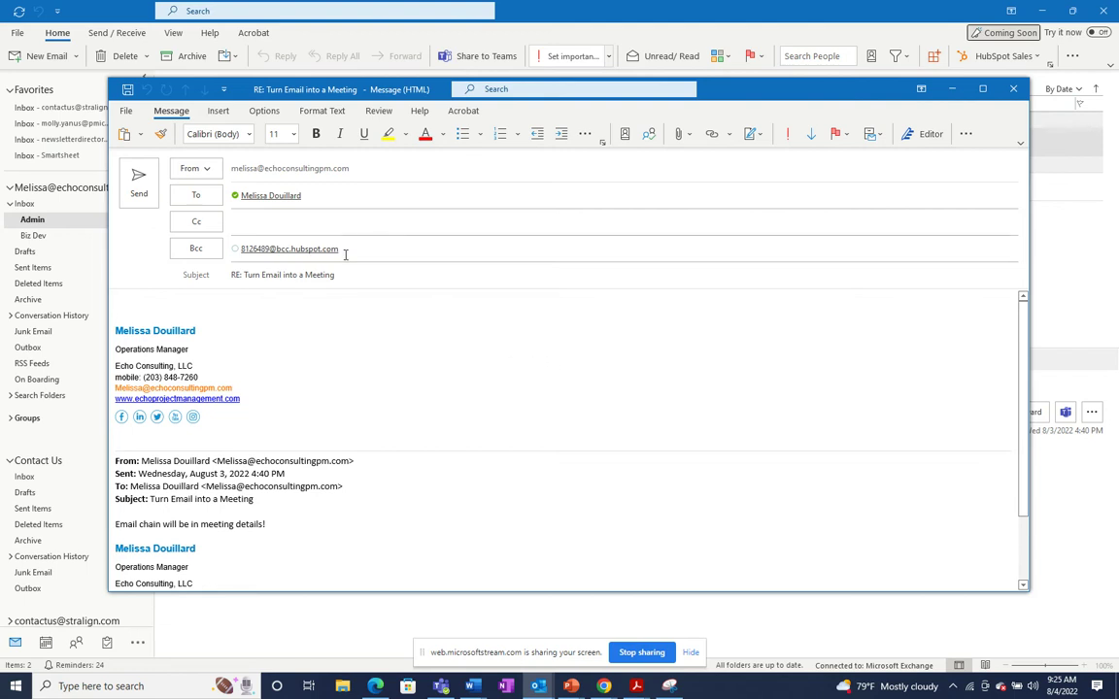
{"action": "left_click", "coordinate": [930, 136]}
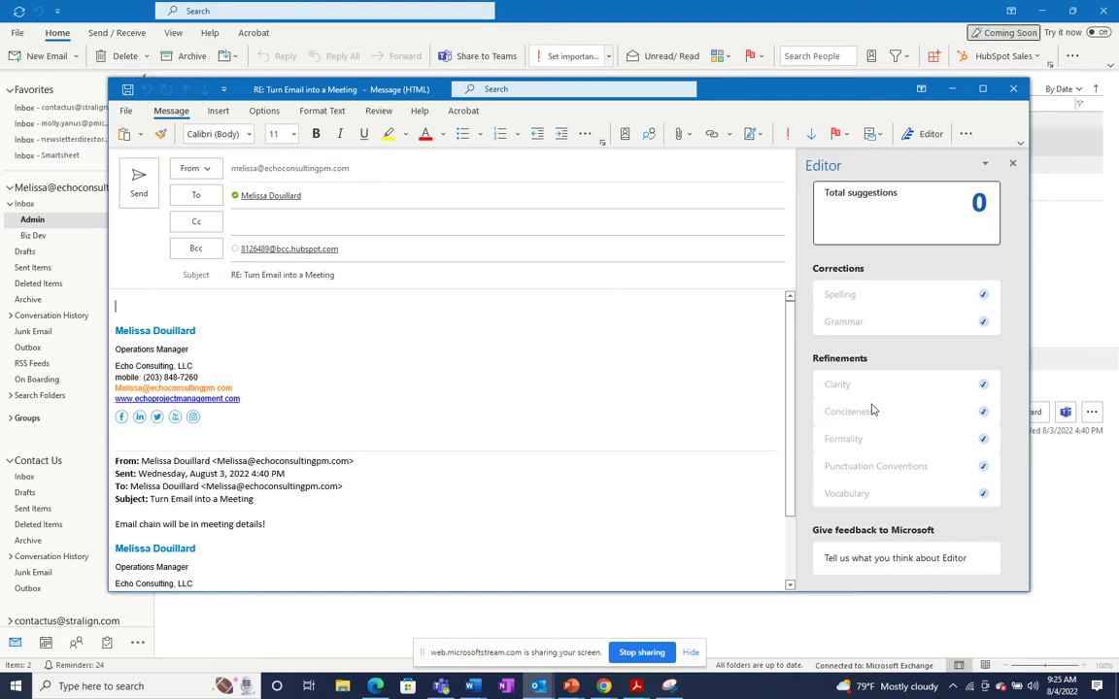
{"action": "left_click", "coordinate": [1013, 88]}
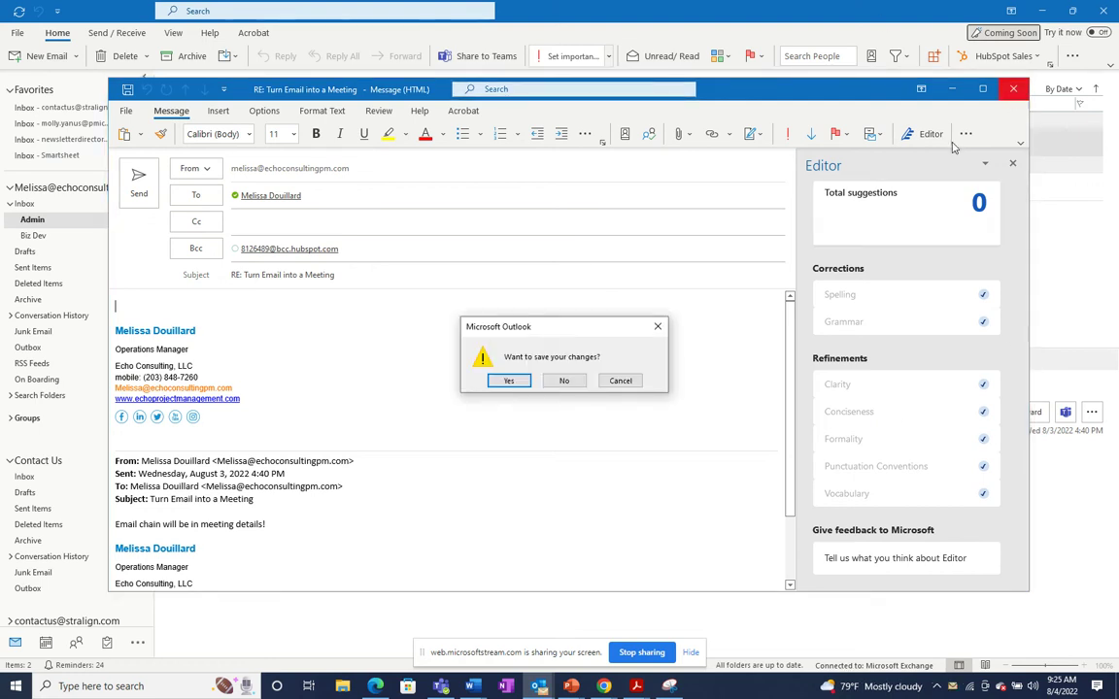
{"action": "left_click", "coordinate": [563, 380]}
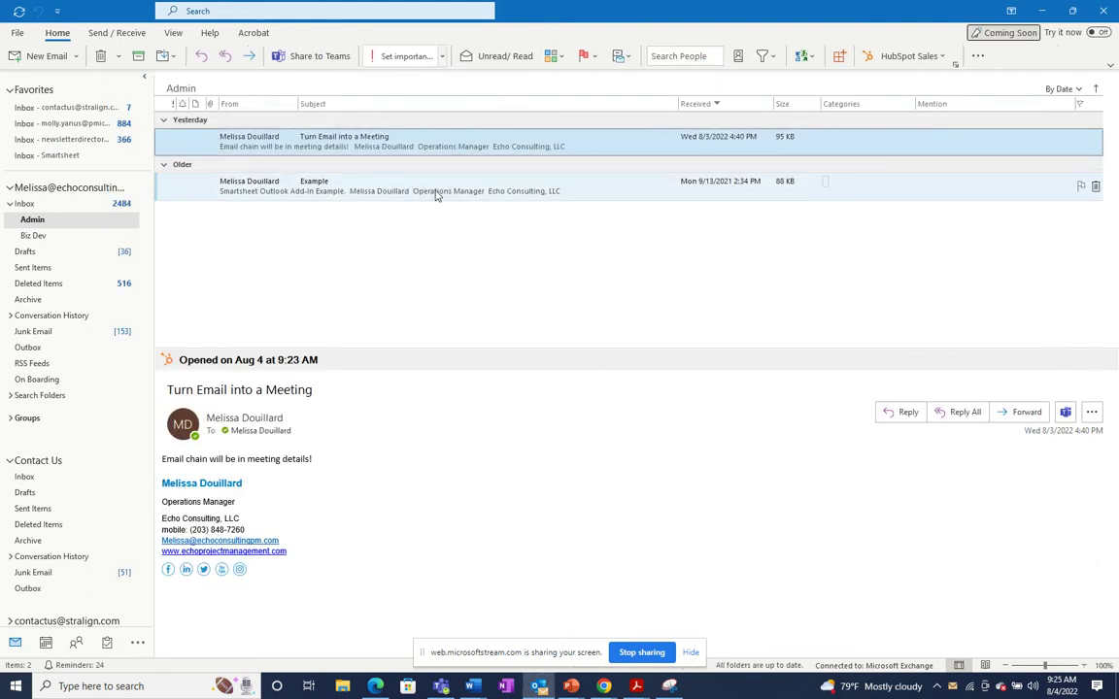
{"action": "mouse_move", "coordinate": [441, 142]}
{"action": "right_click", "coordinate": [420, 139]}
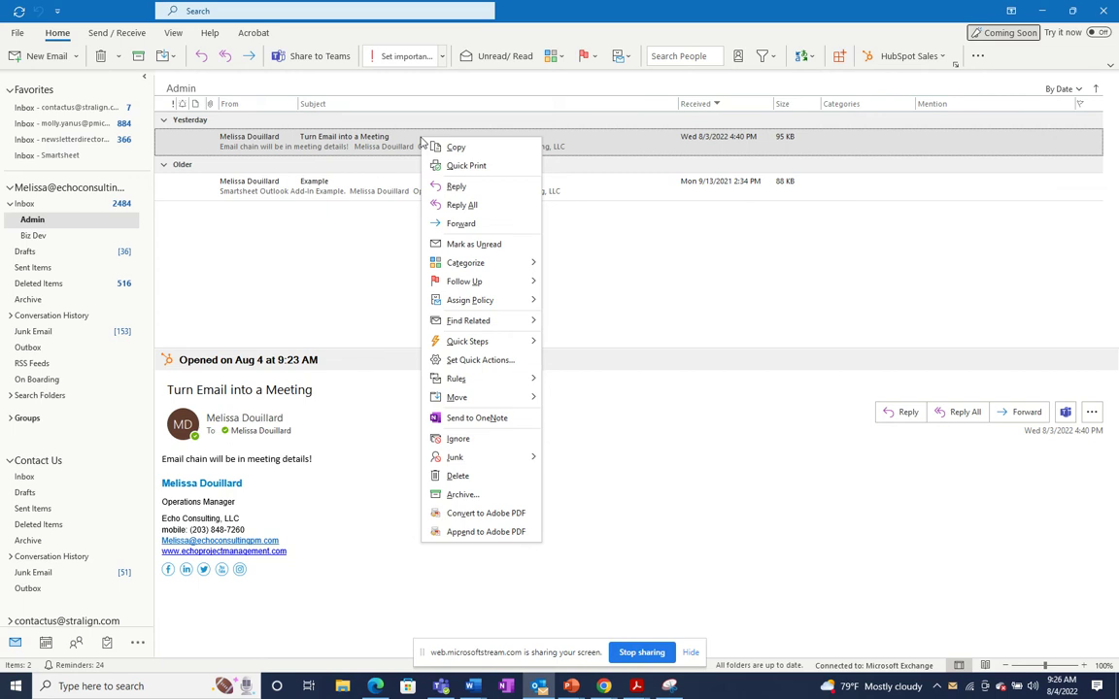
{"action": "mouse_move", "coordinate": [468, 321]}
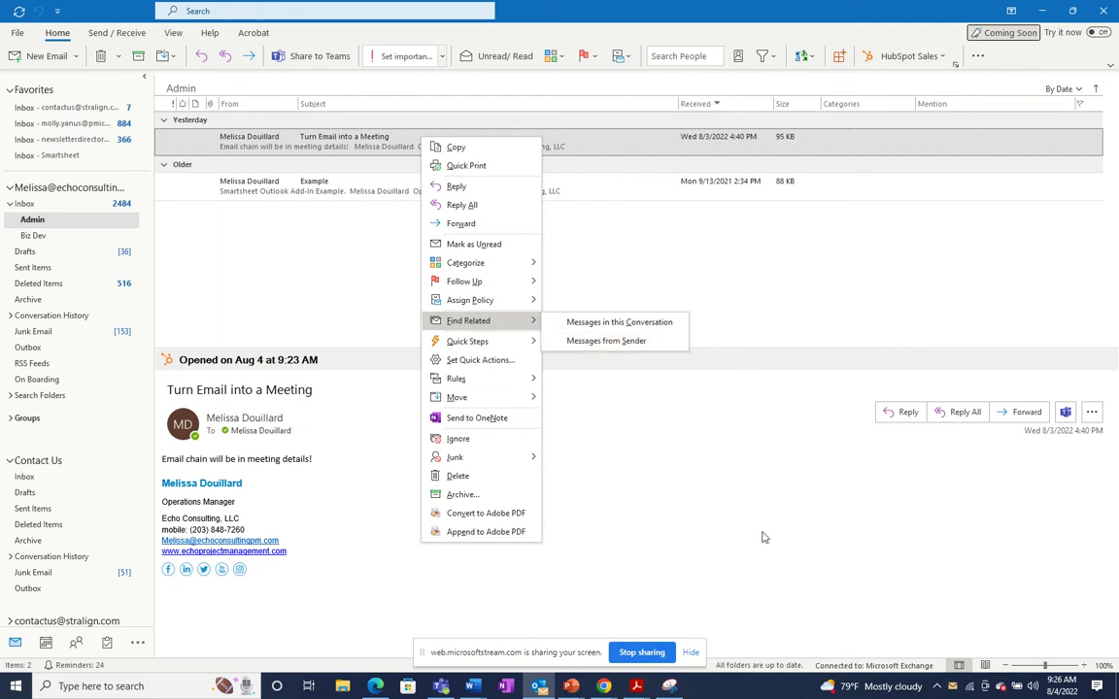
{"action": "key", "text": "Escape"}
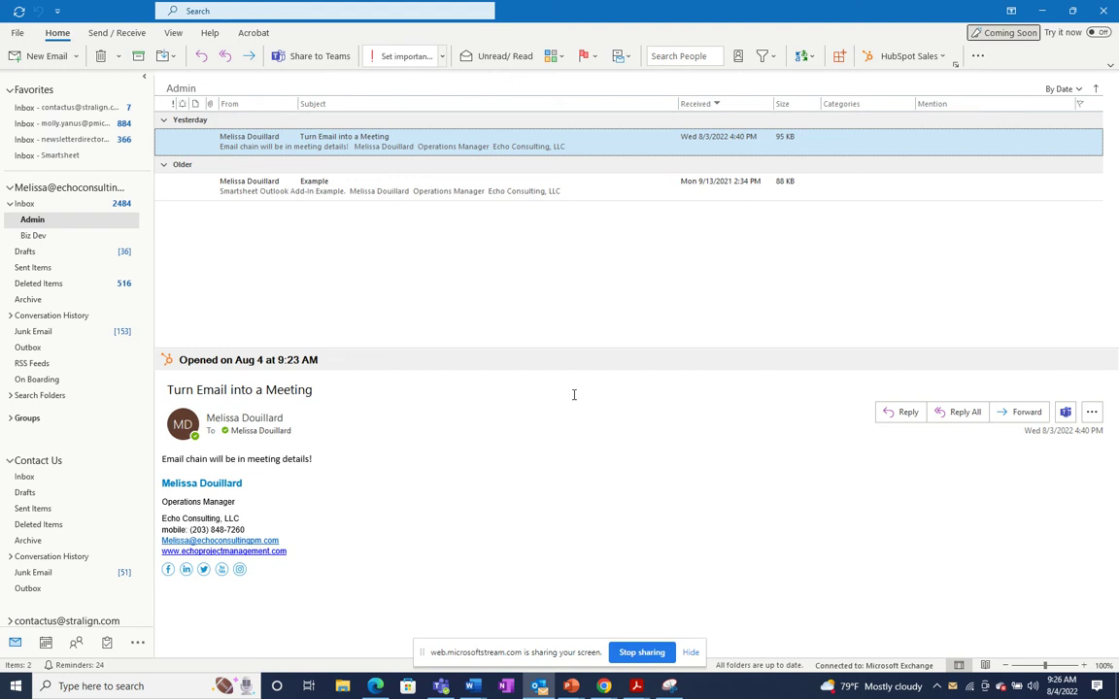
- Start a new Quick Step that sets importance and creates a task with attachment
{"action": "right_click", "coordinate": [500, 147]}
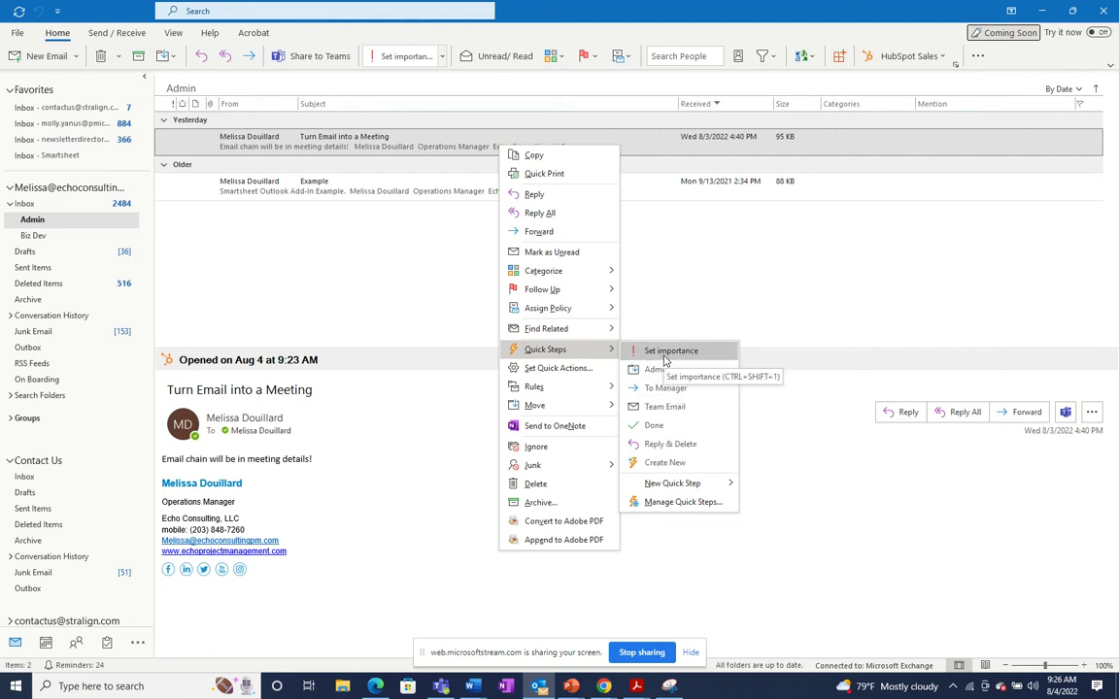
{"action": "mouse_move", "coordinate": [545, 348]}
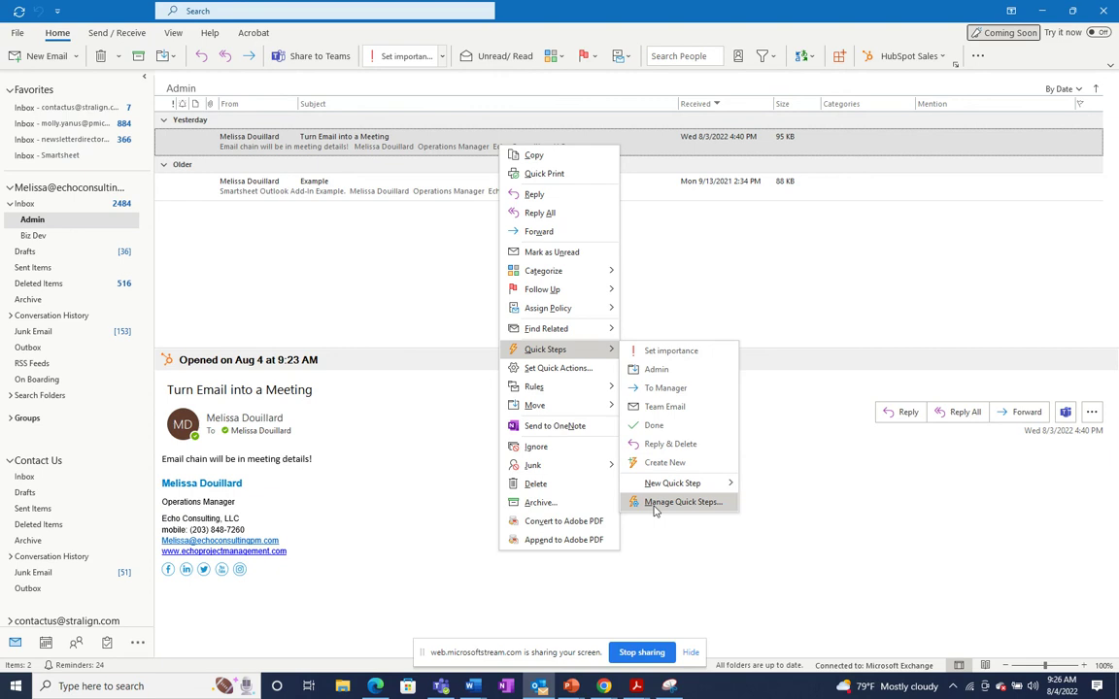
{"action": "left_click", "coordinate": [667, 462]}
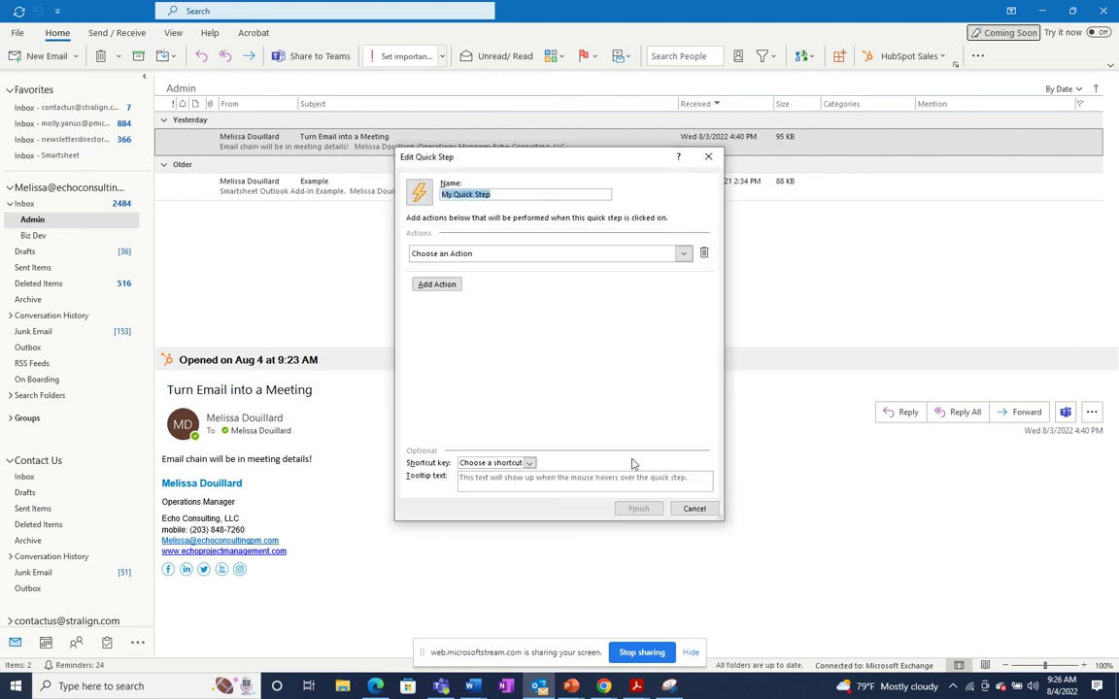
{"action": "left_click", "coordinate": [684, 257]}
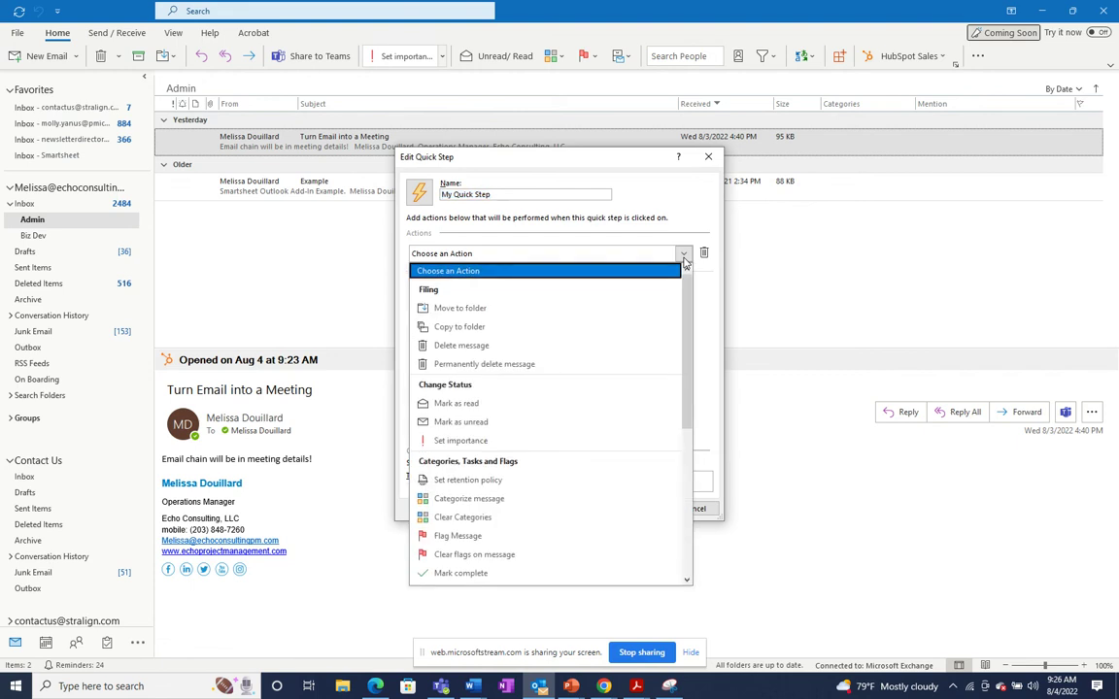
{"action": "left_click", "coordinate": [477, 443]}
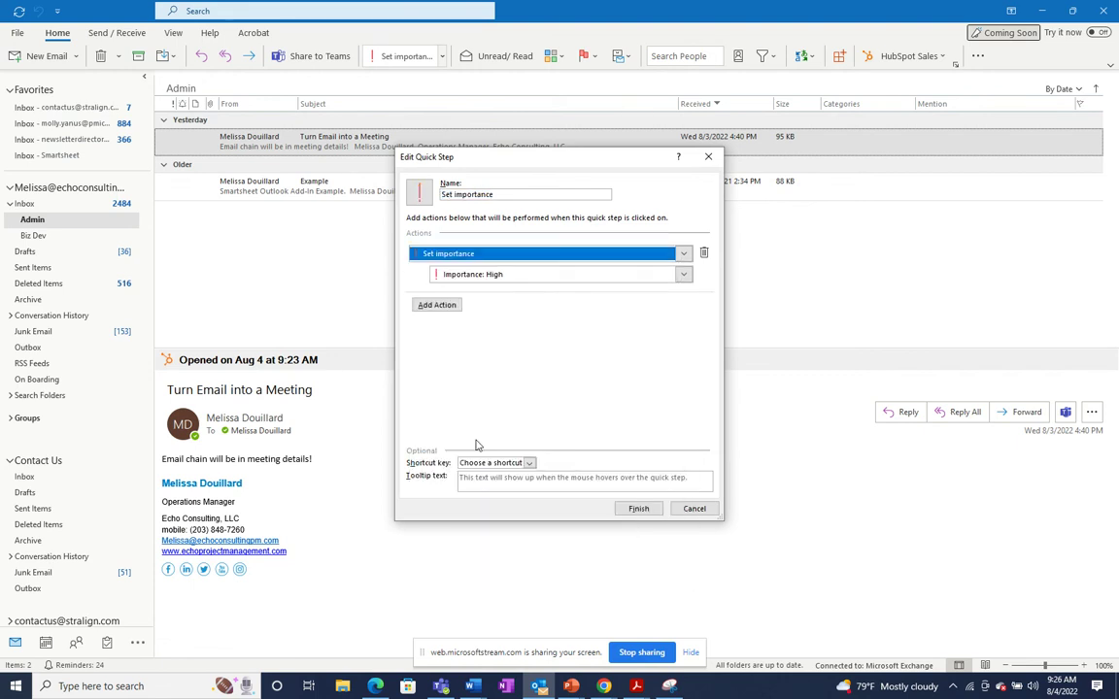
{"action": "left_click", "coordinate": [437, 305]}
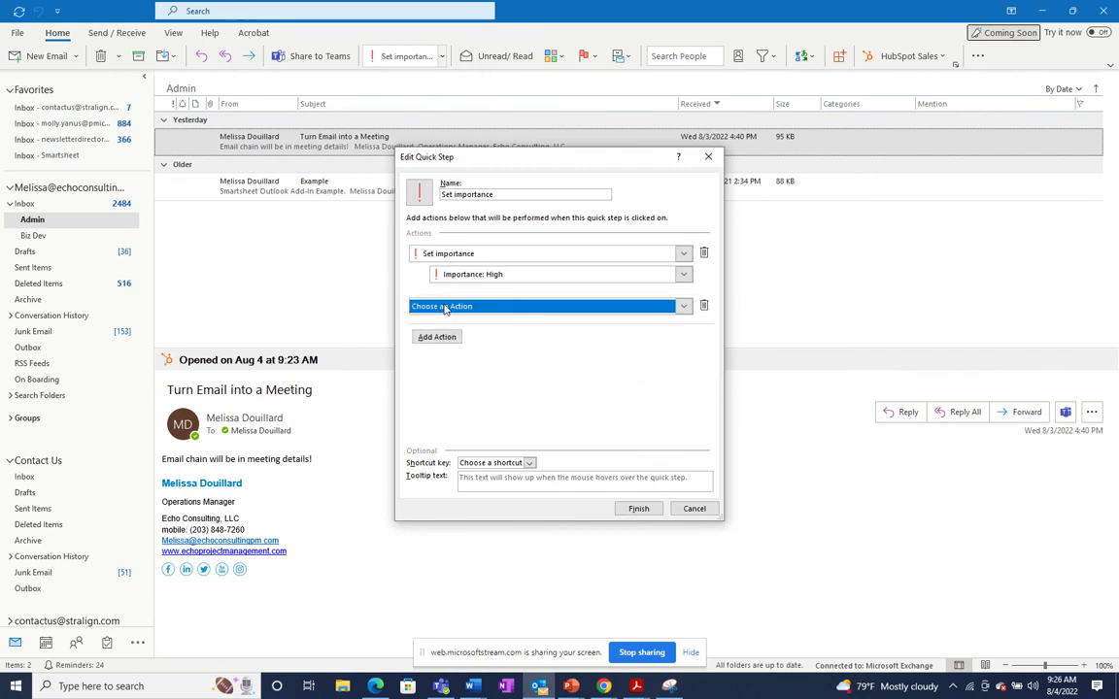
{"action": "left_click", "coordinate": [679, 309]}
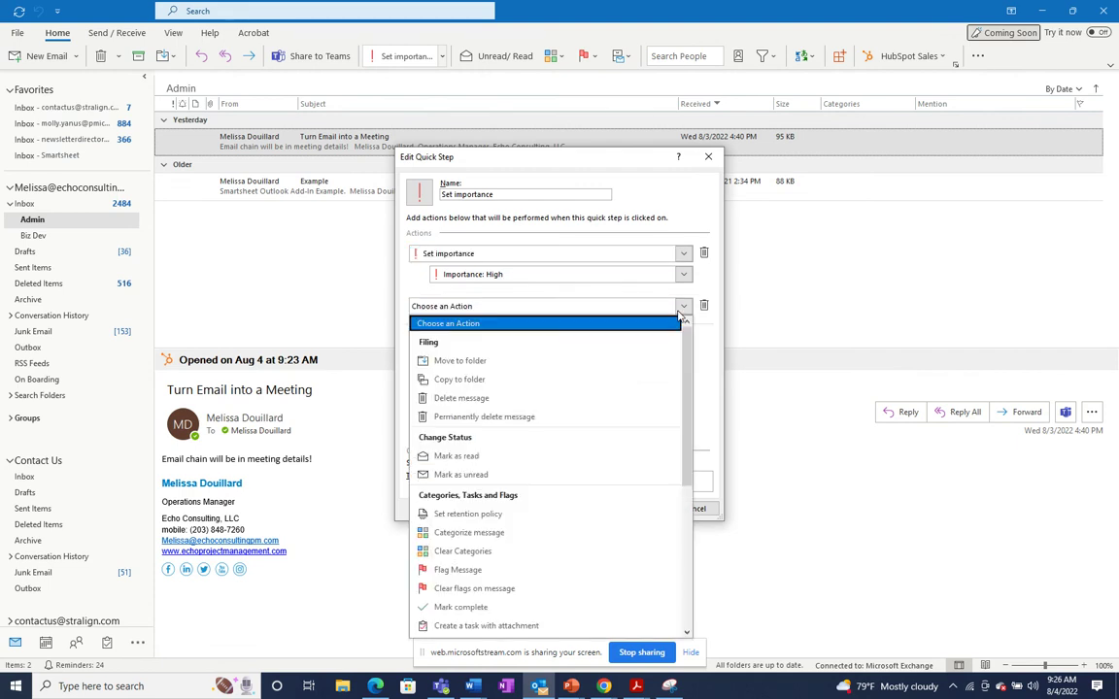
{"action": "left_click", "coordinate": [470, 627]}
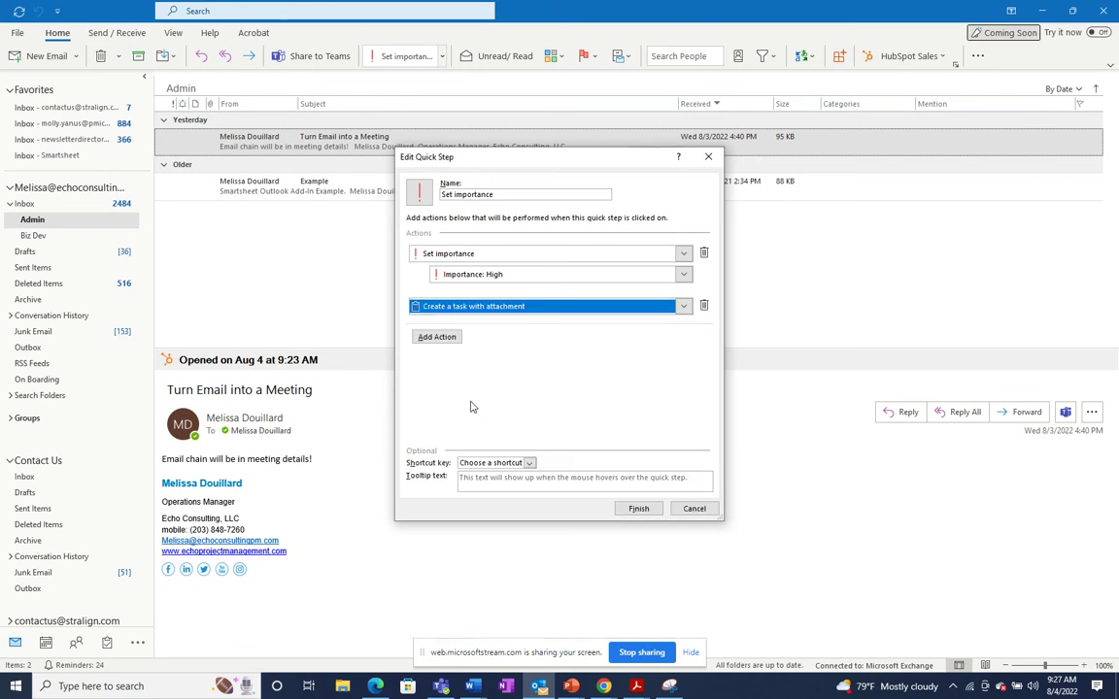
- Add a third action moving messages to the Admin folder, and save the Quick Step
{"action": "left_click", "coordinate": [437, 337]}
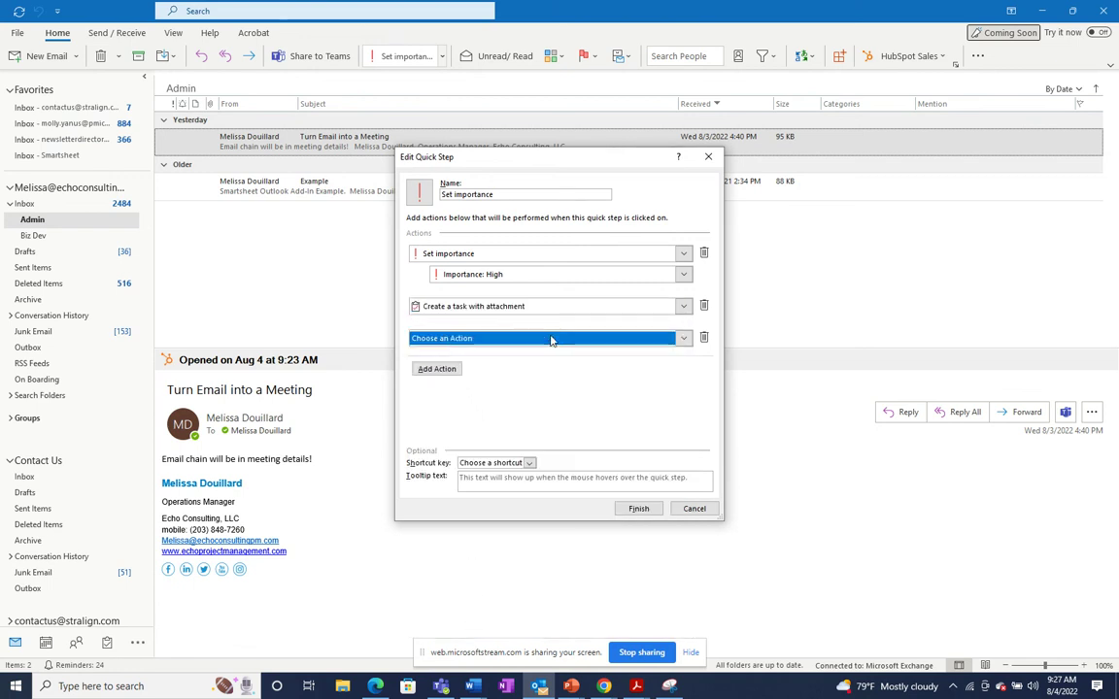
{"action": "left_click", "coordinate": [682, 338]}
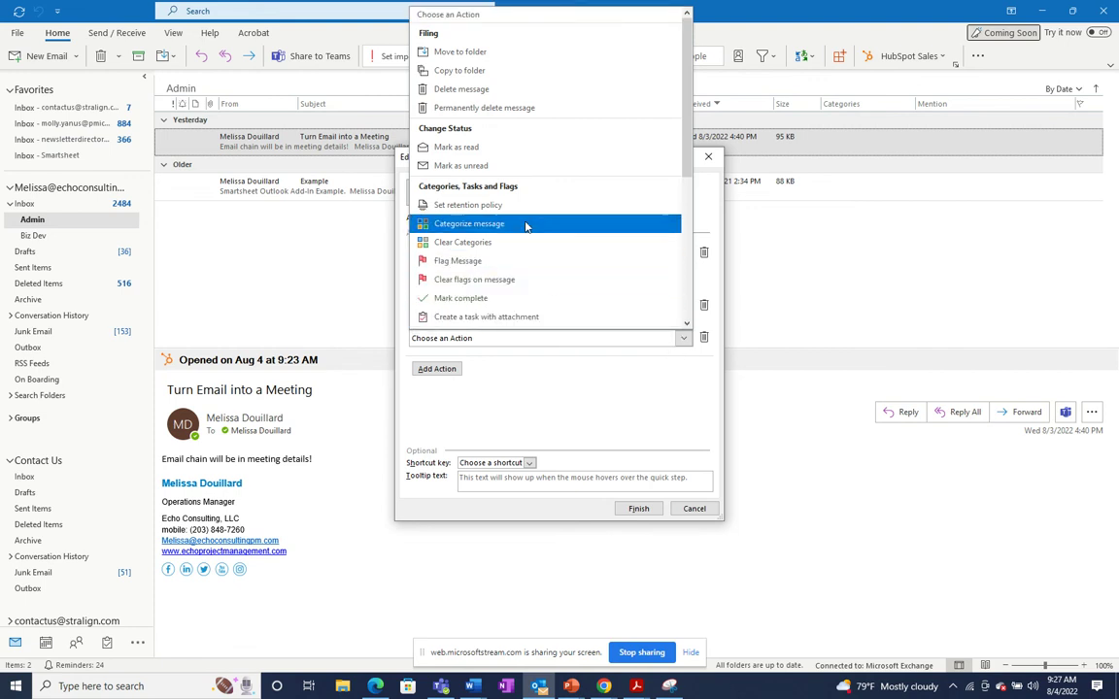
{"action": "left_click", "coordinate": [467, 55]}
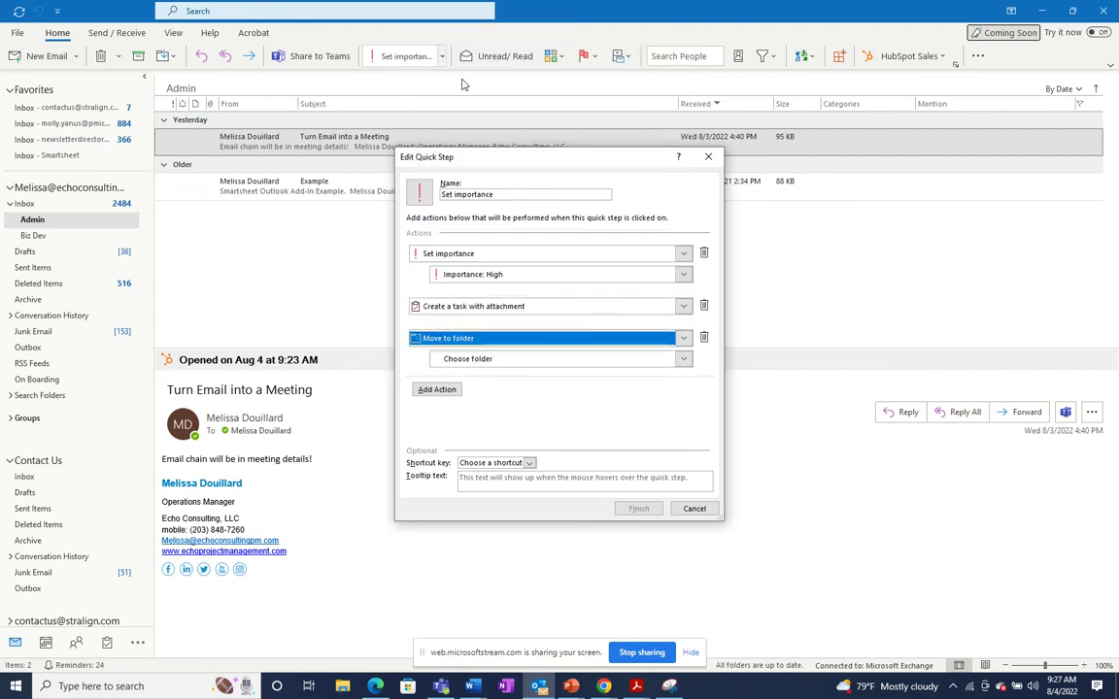
{"action": "left_click", "coordinate": [466, 359]}
{"action": "left_click", "coordinate": [467, 398]}
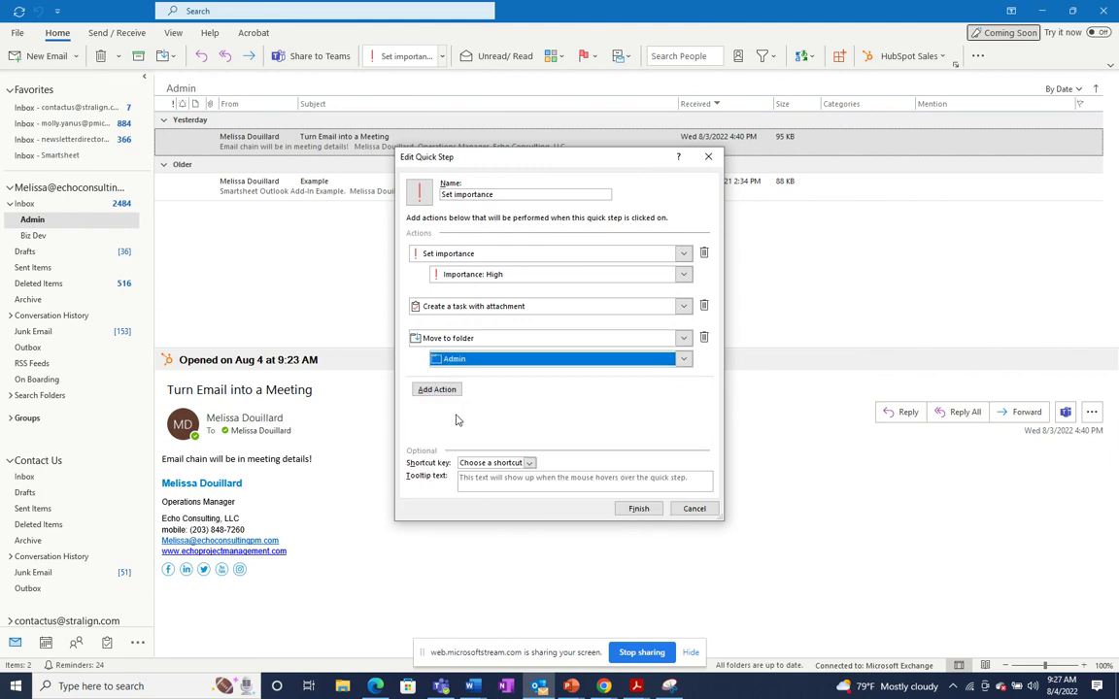
{"action": "left_click", "coordinate": [638, 508]}
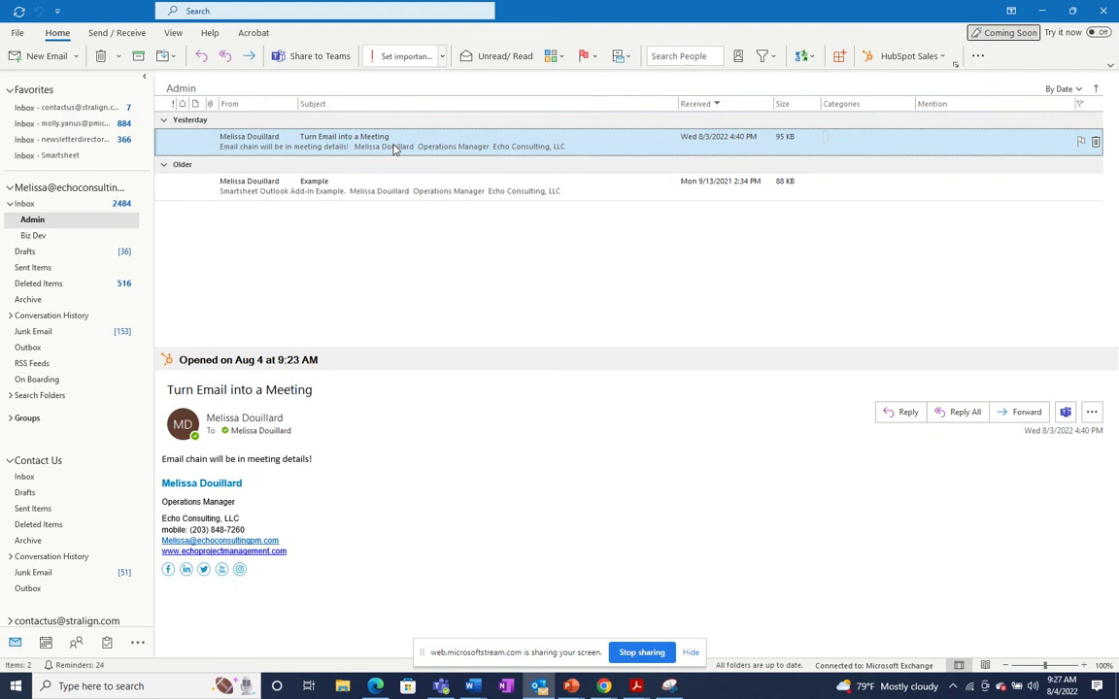
{"action": "right_click", "coordinate": [394, 148]}
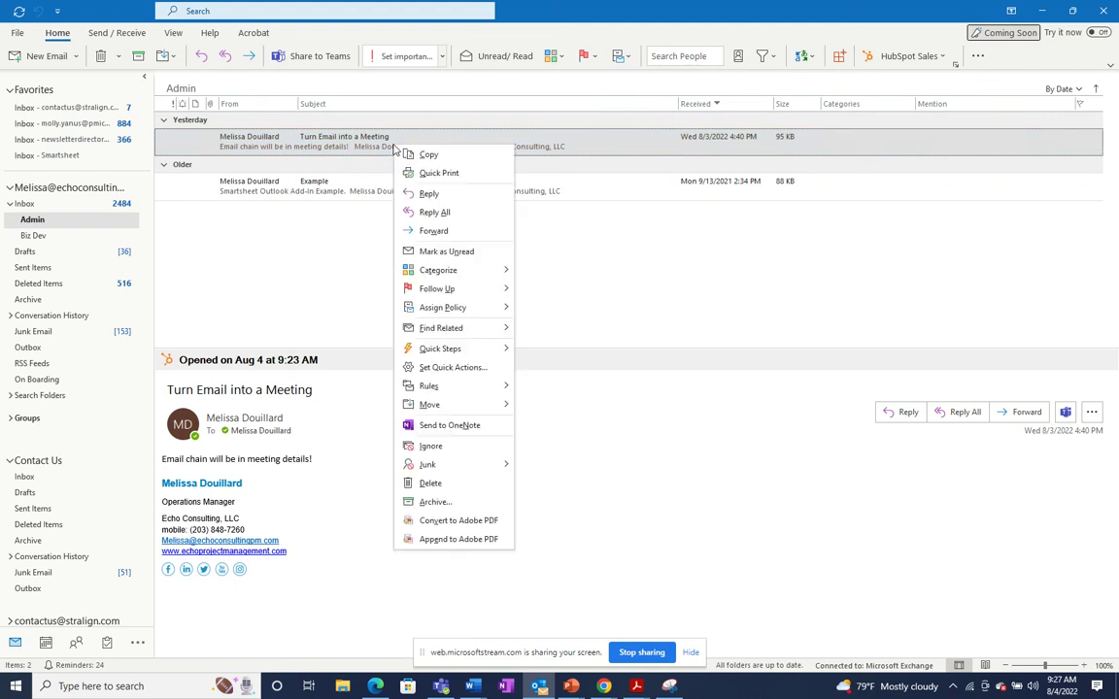